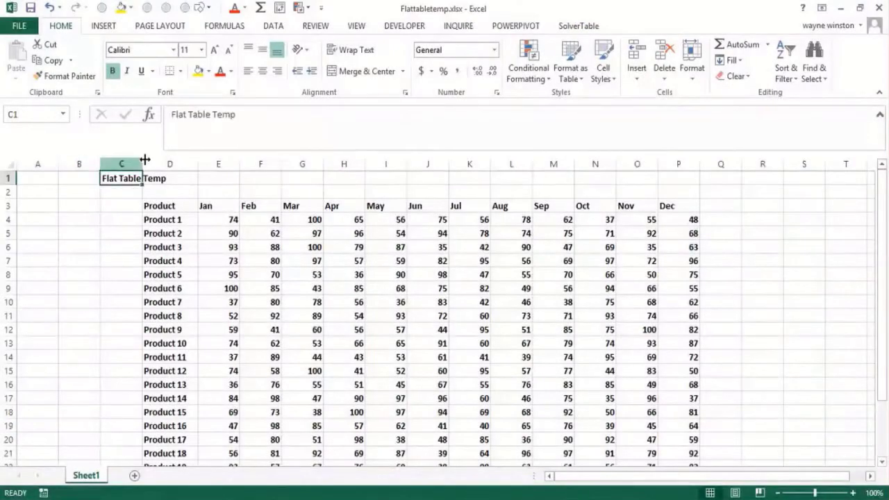
Remove the spaces from the title in C1 so it reads FlatTableTemp
{"action": "left_click", "coordinate": [186, 116]}
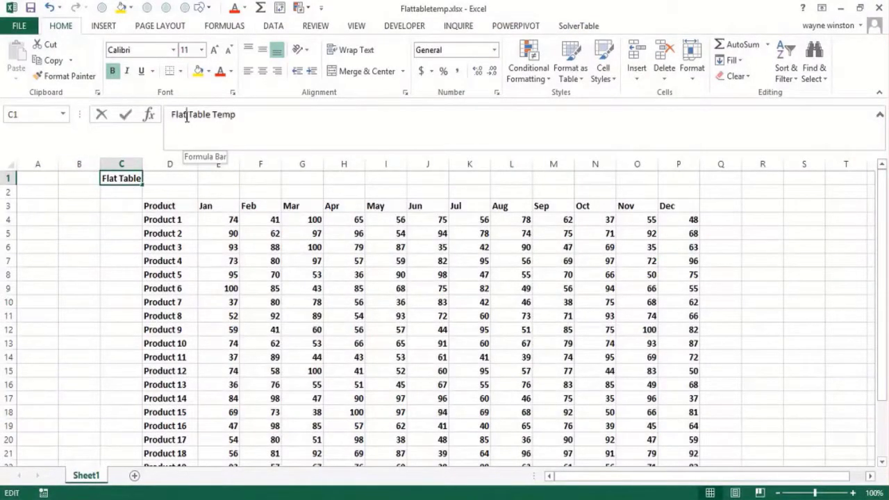
{"action": "key", "text": "BackSpace"}
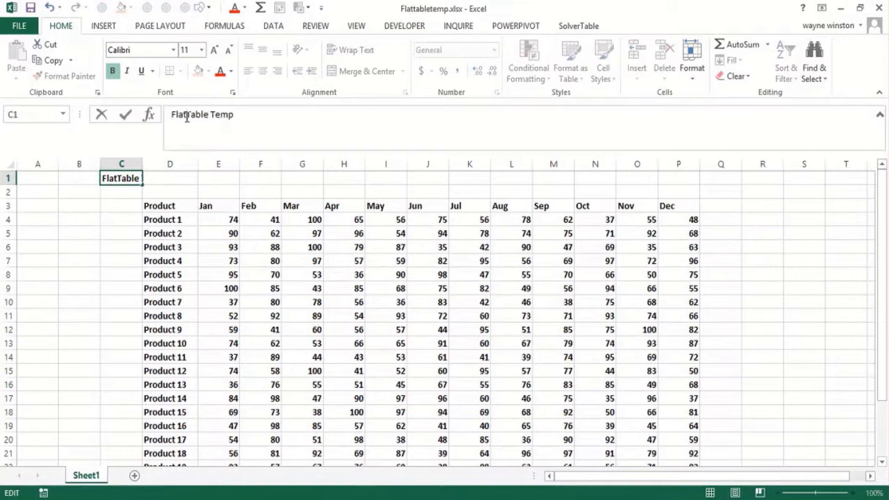
{"action": "left_click", "coordinate": [208, 116]}
{"action": "key", "text": "Delete"}
{"action": "key", "text": "Return"}
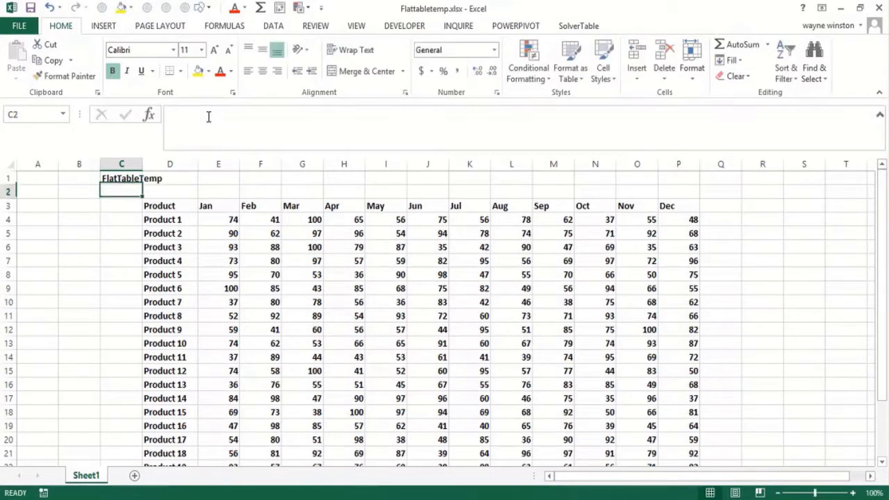
Examine the monthly product sales table and the empty Product, Month and Sales columns of the flat table below it
{"action": "left_click", "coordinate": [186, 219]}
{"action": "scroll", "coordinate": [187, 219], "scroll_direction": "down", "scroll_amount": 7}
{"action": "left_click", "coordinate": [186, 219]}
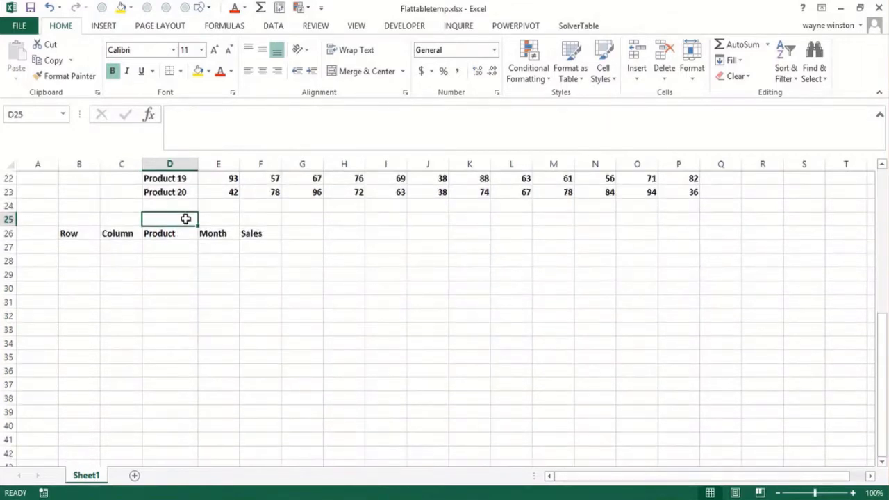
{"action": "scroll", "coordinate": [186, 219], "scroll_direction": "up", "scroll_amount": 7}
{"action": "left_click", "coordinate": [186, 219]}
{"action": "left_click", "coordinate": [218, 223]}
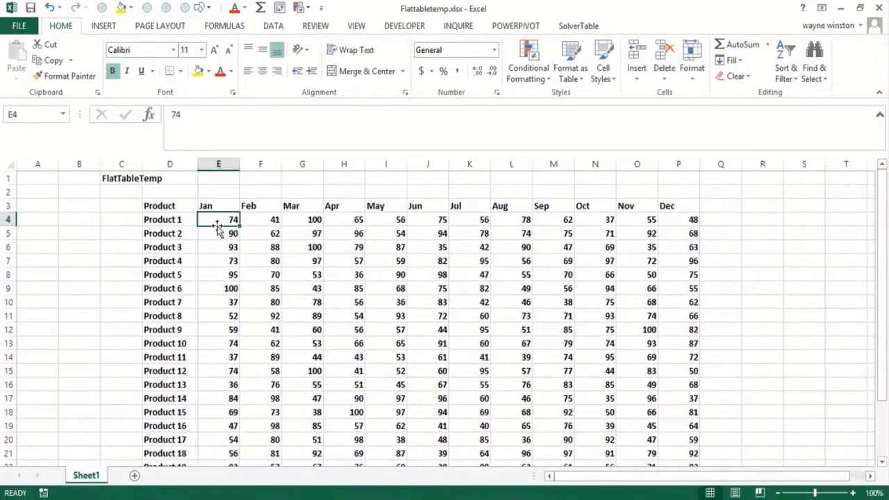
{"action": "scroll", "coordinate": [222, 233], "scroll_direction": "down", "scroll_amount": 7}
{"action": "left_click", "coordinate": [221, 221]}
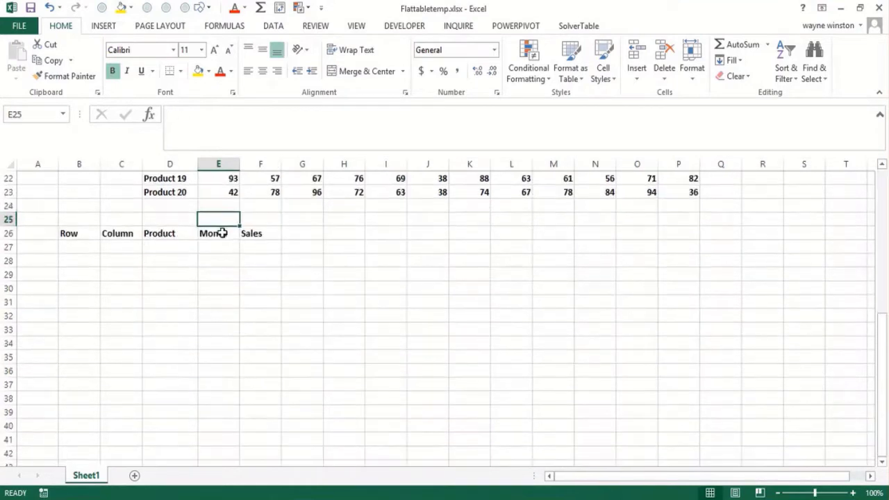
{"action": "left_click", "coordinate": [161, 245]}
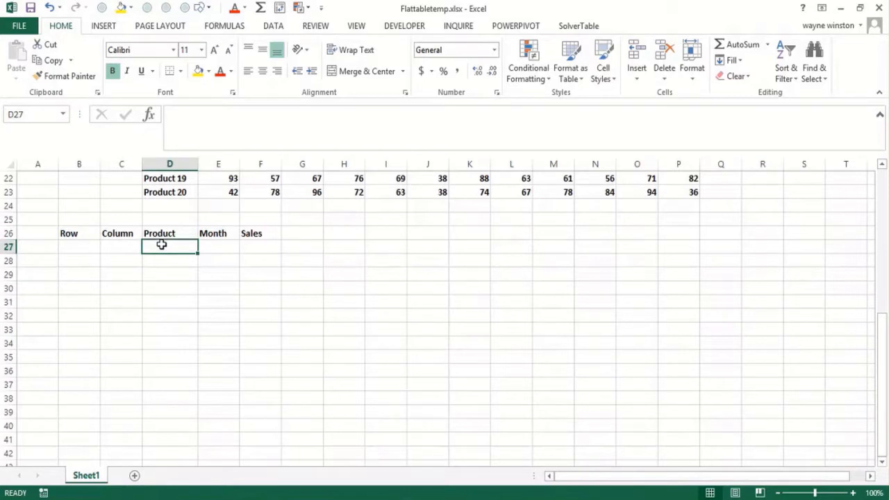
{"action": "left_click", "coordinate": [223, 250]}
{"action": "left_click", "coordinate": [258, 251]}
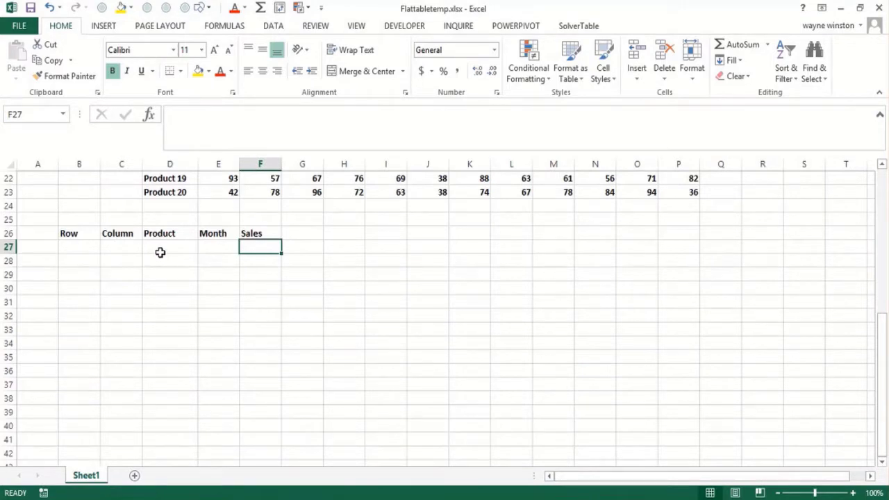
Enter the note 20*12 in cell D24, directly below the last product name
{"action": "double_click", "coordinate": [164, 208]}
{"action": "type", "text": "20*12"}
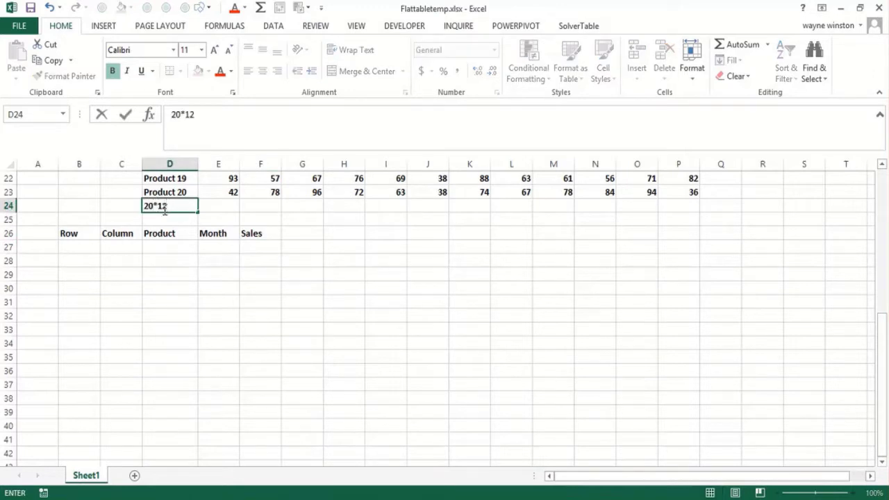
{"action": "key", "text": "Return"}
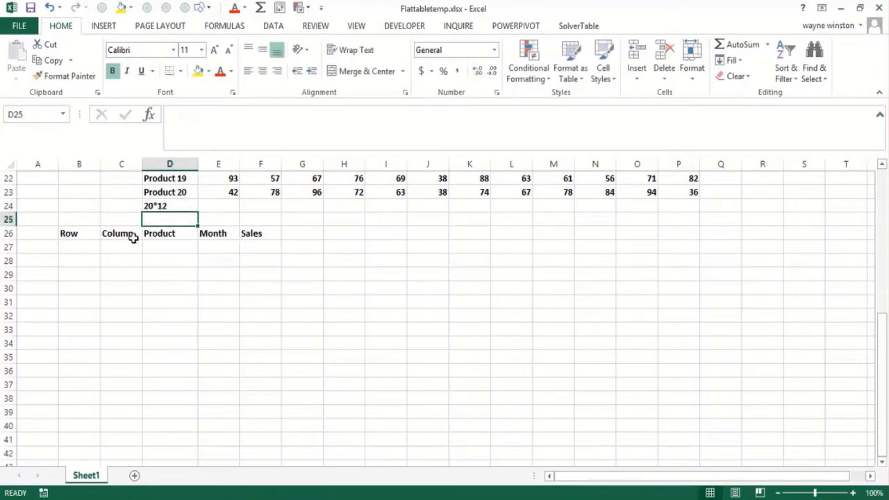
Examine the empty cells under the Row and Column headers in rows 27 and 28
{"action": "left_click", "coordinate": [121, 244]}
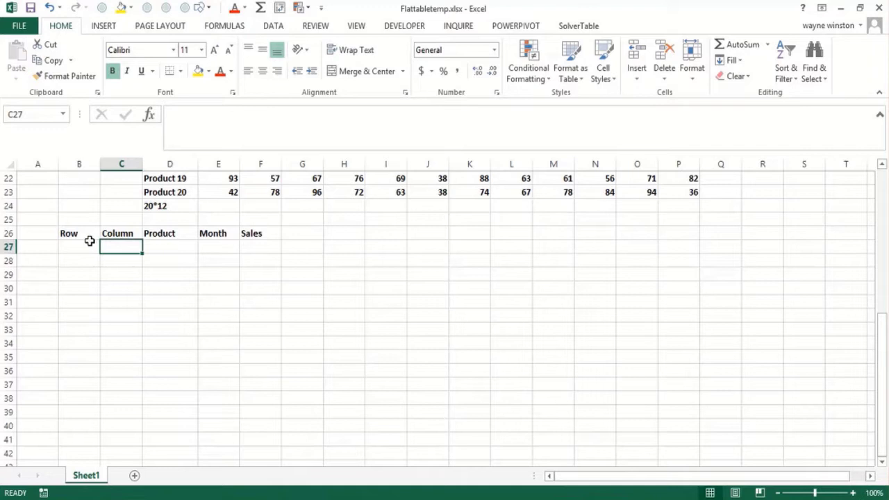
{"action": "left_click", "coordinate": [79, 248]}
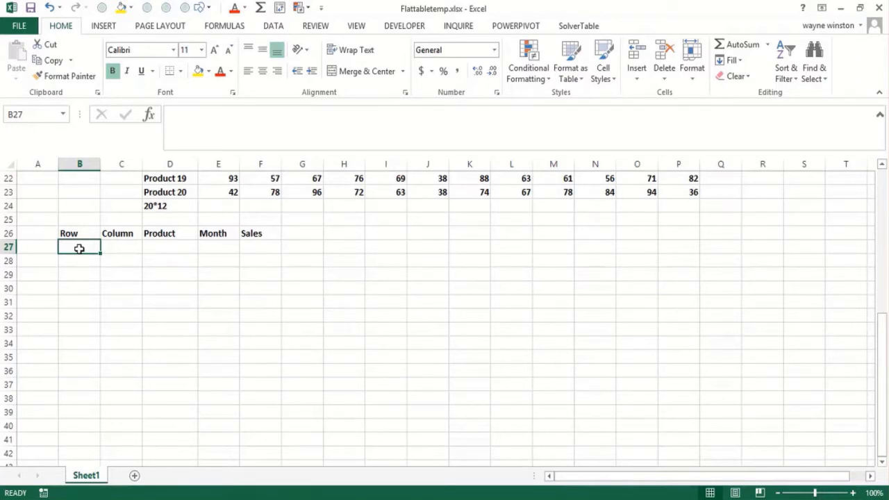
{"action": "key", "text": "Right"}
{"action": "key", "text": "Left"}
{"action": "key", "text": "Down"}
{"action": "key", "text": "Right"}
{"action": "key", "text": "Left"}
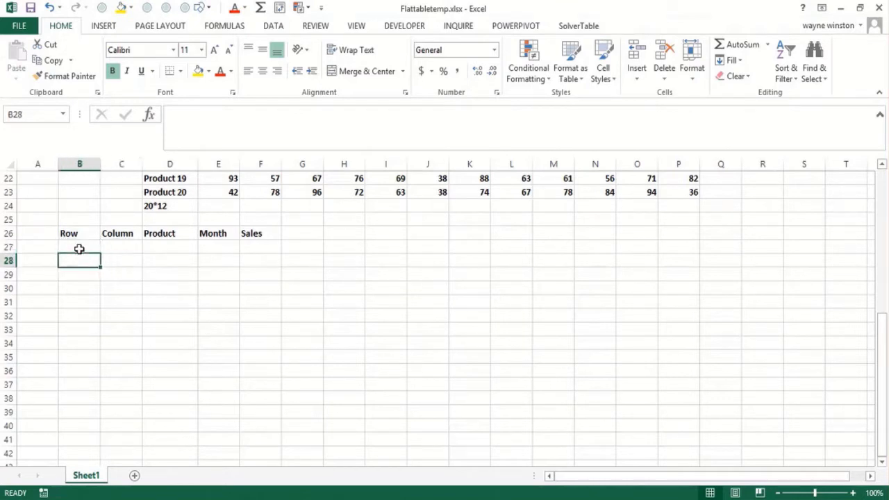
{"action": "key", "text": "Right"}
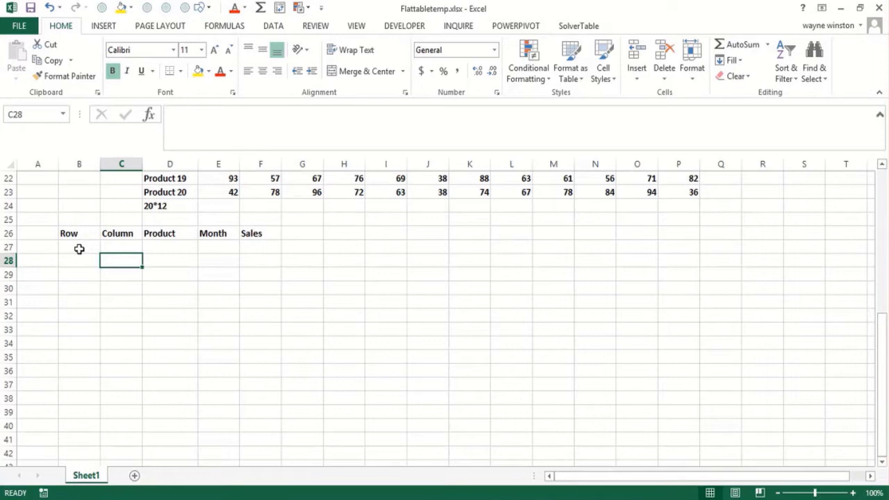
Compare the product rows and month columns of the source table with the flat table's column headers
{"action": "key", "text": "Page_Up"}
{"action": "key", "text": "Right"}
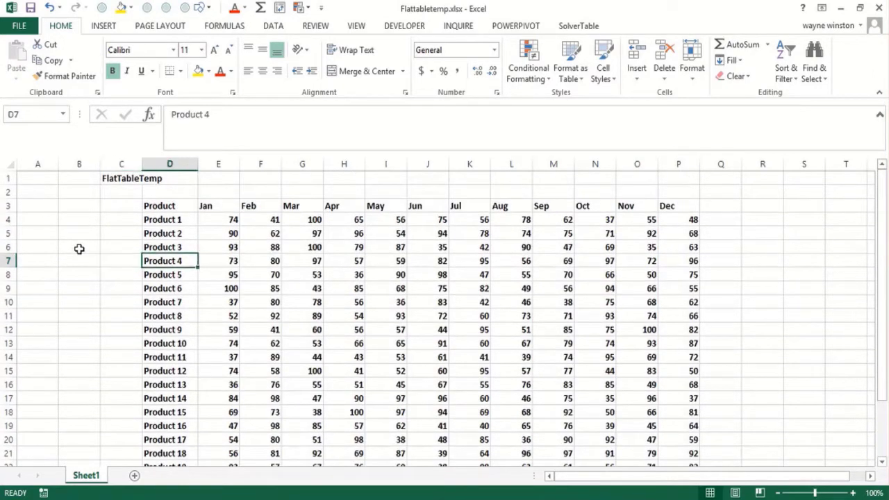
{"action": "key", "text": "Down"}
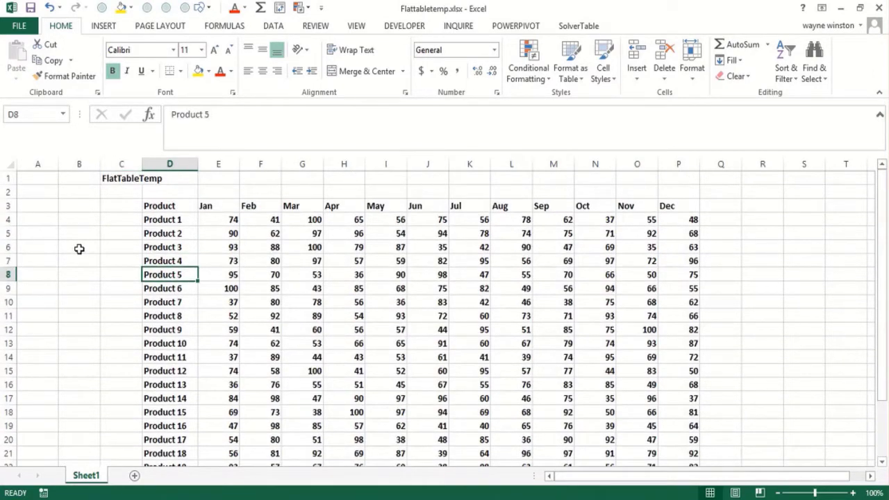
{"action": "key", "text": "Page_Down"}
{"action": "key", "text": "Up"}
{"action": "key", "text": "Up"}
{"action": "key", "text": "Up"}
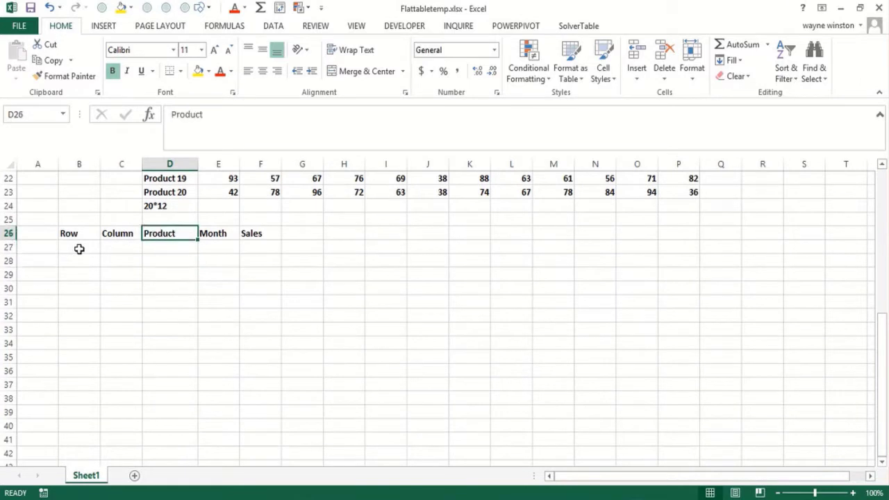
{"action": "key", "text": "Down"}
{"action": "key", "text": "Right"}
{"action": "key", "text": "Left"}
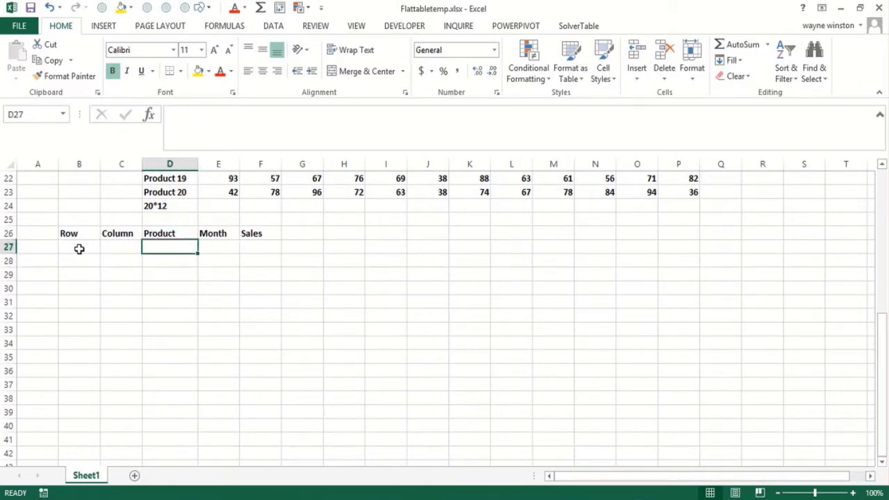
{"action": "key", "text": "Left"}
{"action": "key", "text": "Left"}
{"action": "key", "text": "Right"}
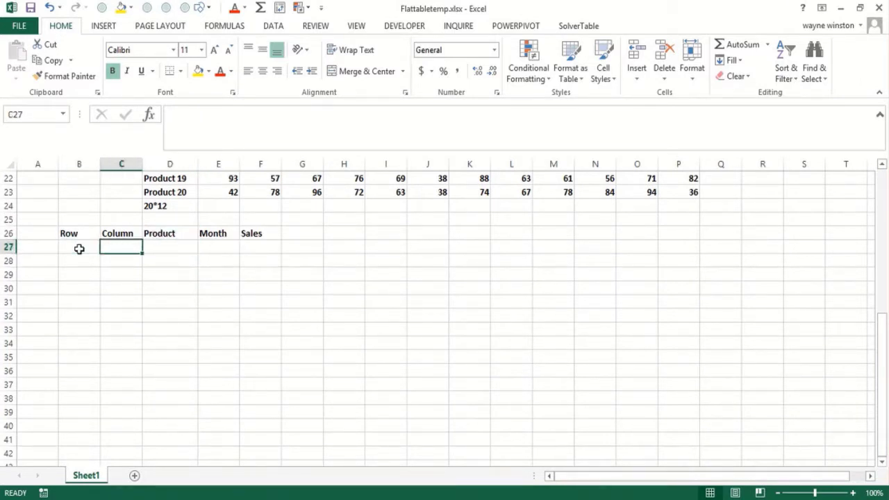
{"action": "key", "text": "Right"}
{"action": "key", "text": "Right"}
{"action": "key", "text": "Right"}
{"action": "key", "text": "Page_Up"}
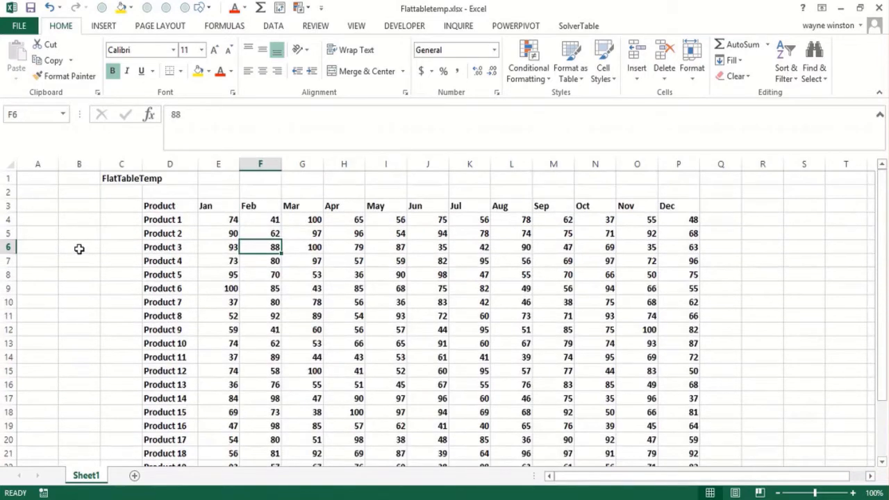
{"action": "key", "text": "Page_Down"}
{"action": "key", "text": "Left"}
{"action": "key", "text": "Left"}
{"action": "key", "text": "Left"}
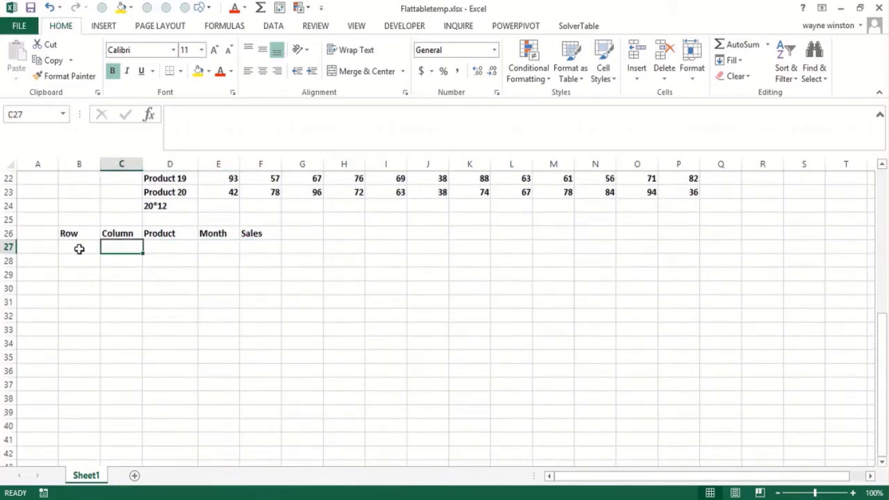
{"action": "key", "text": "Left"}
{"action": "key", "text": "Right"}
{"action": "key", "text": "Right"}
Examine how the Product 5 row of the source table runs across the month columns
{"action": "key", "text": "Page_Up"}
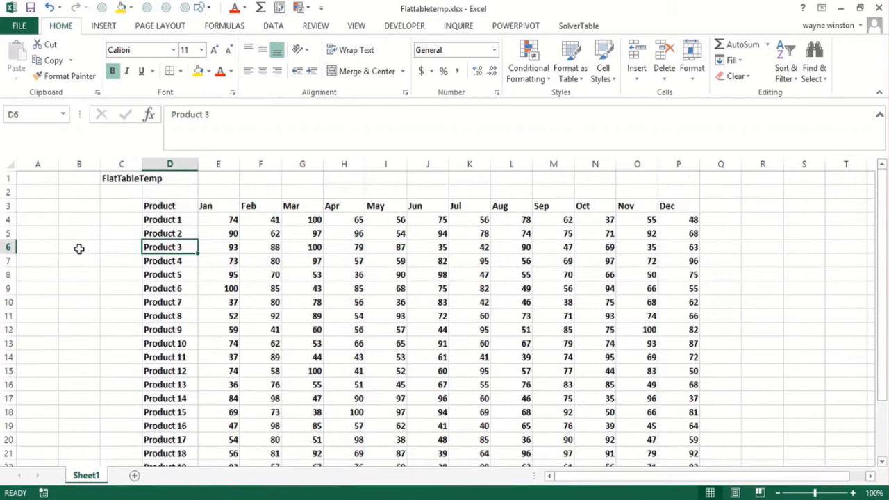
{"action": "key", "text": "Down"}
{"action": "key", "text": "Down"}
{"action": "key", "text": "Right"}
{"action": "key", "text": "Right"}
{"action": "key", "text": "Right"}
{"action": "key", "text": "Right"}
{"action": "key", "text": "Right"}
{"action": "key", "text": "Right"}
{"action": "key", "text": "Right"}
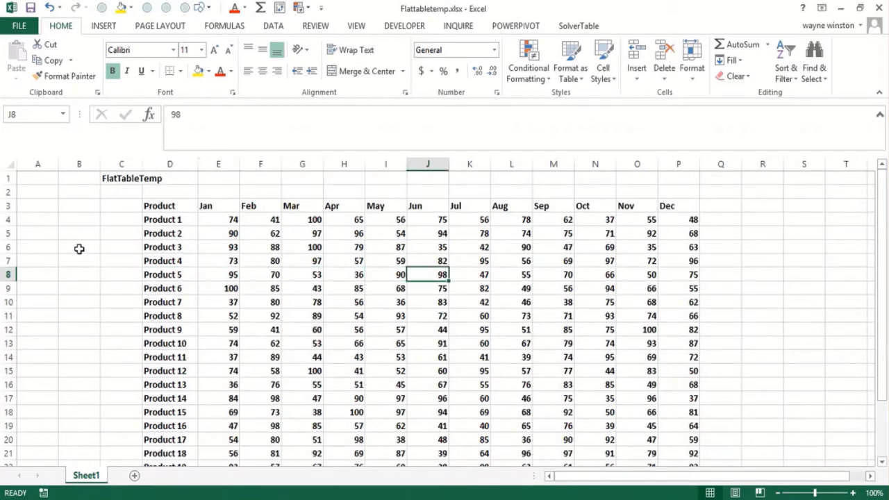
{"action": "key", "text": "Left"}
{"action": "key", "text": "Left"}
{"action": "key", "text": "Left"}
{"action": "key", "text": "Left"}
{"action": "key", "text": "Left"}
{"action": "key", "text": "Left"}
{"action": "key", "text": "Left"}
{"action": "key", "text": "Left"}
{"action": "key", "text": "Left"}
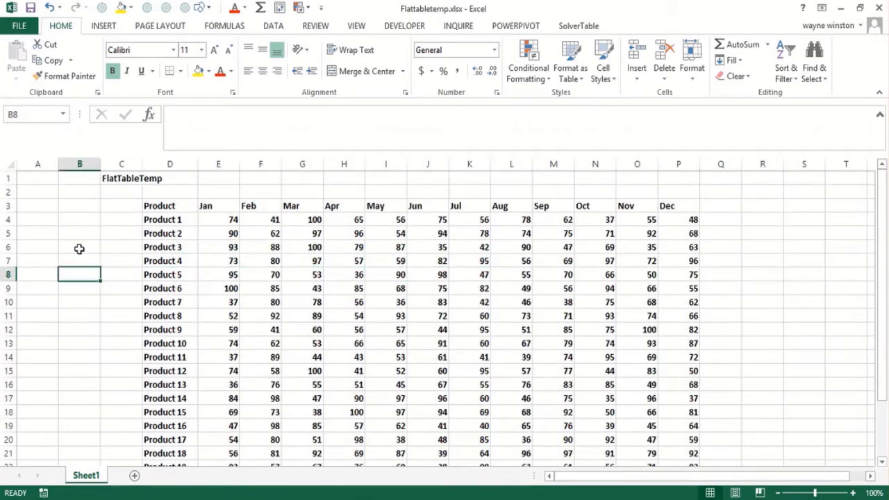
{"action": "key", "text": "Left"}
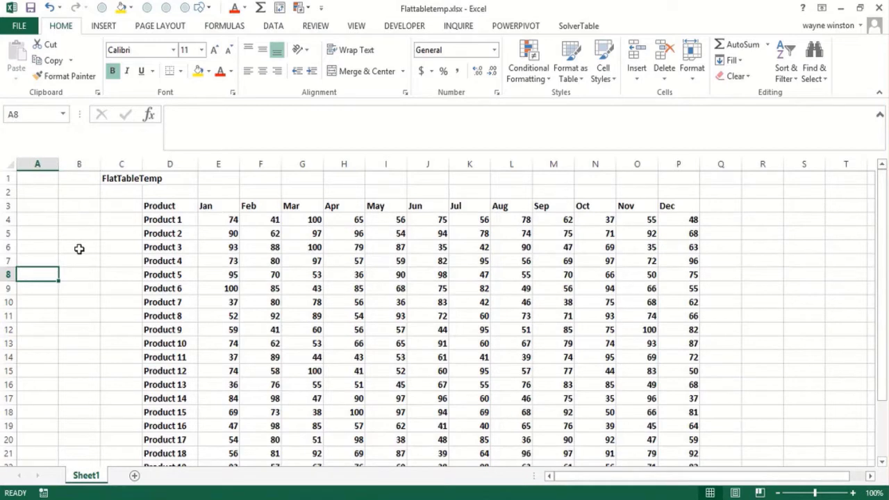
Enter 1 in both the Row and Column cells of the flat table's first record, B27 and C27
{"action": "key", "text": "Page_Down"}
{"action": "key", "text": "Right"}
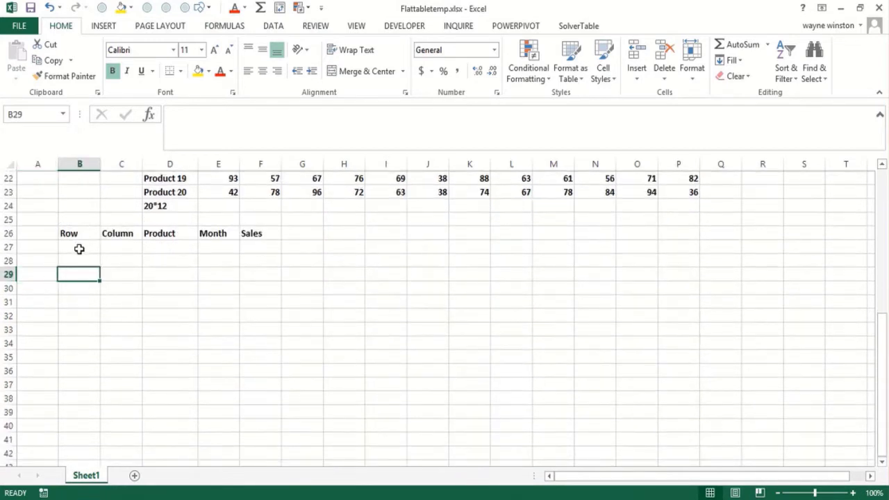
{"action": "key", "text": "Up"}
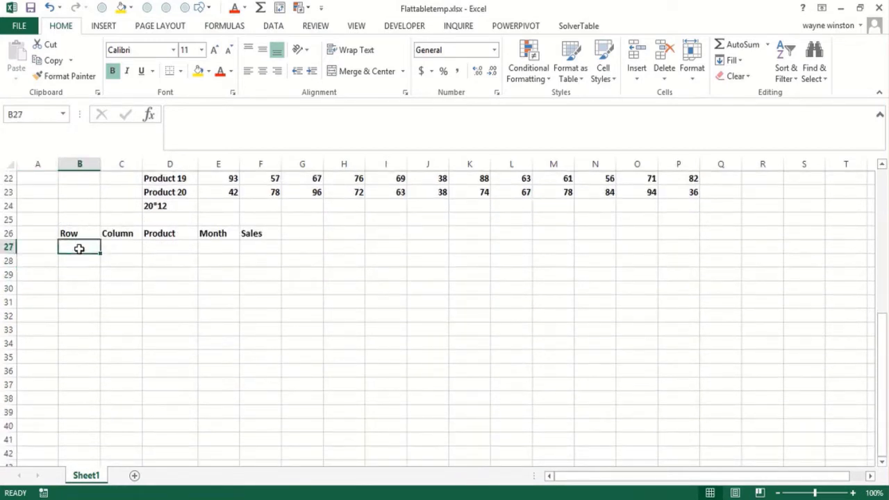
{"action": "type", "text": "1"}
{"action": "key", "text": "Tab"}
{"action": "type", "text": "1"}
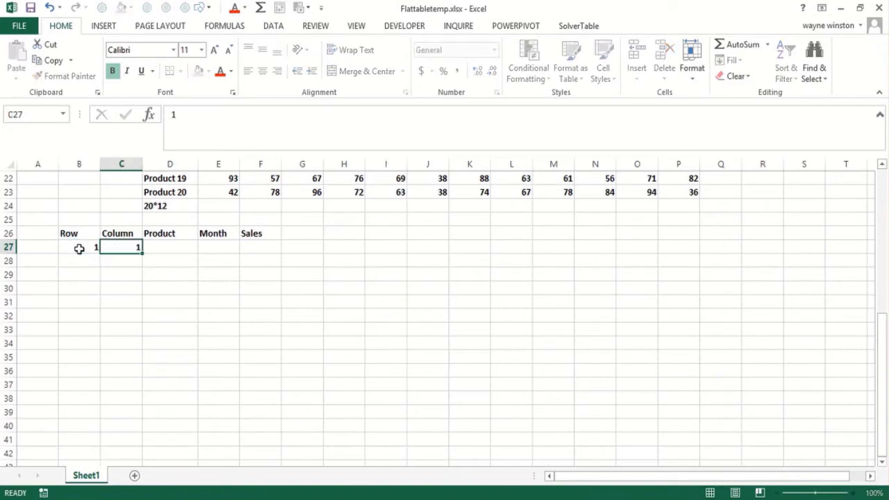
{"action": "key", "text": "Down"}
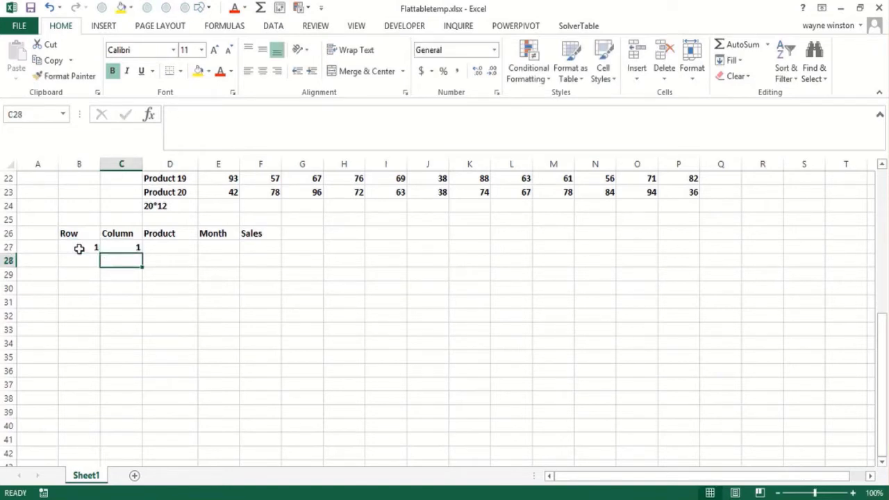
Enter 1 as the Row in B28 and 2 as the Column in C28
{"action": "key", "text": "Left"}
{"action": "type", "text": "1"}
{"action": "key", "text": "Tab"}
{"action": "type", "text": "2"}
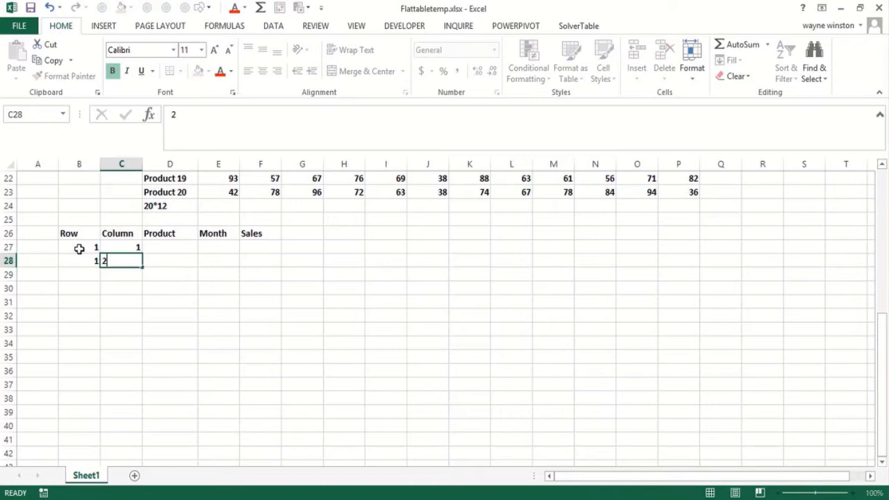
{"action": "key", "text": "Return"}
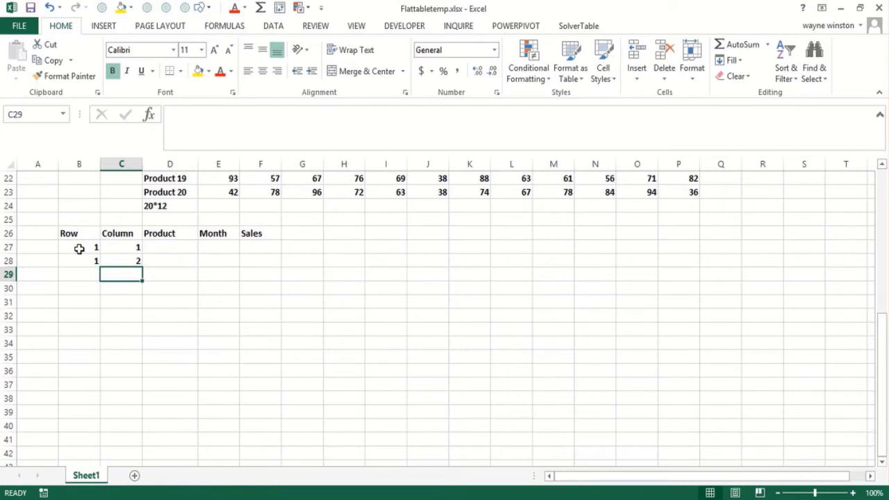
Replace the Column value in C28 with the formula =IF(C27<12,C27+C27,1)
{"action": "key", "text": "Up"}
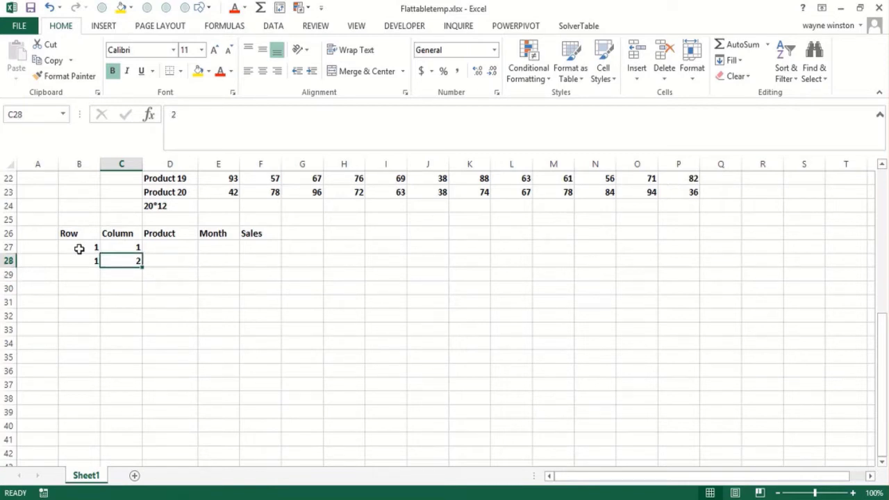
{"action": "key", "text": "Delete"}
{"action": "type", "text": "=if("}
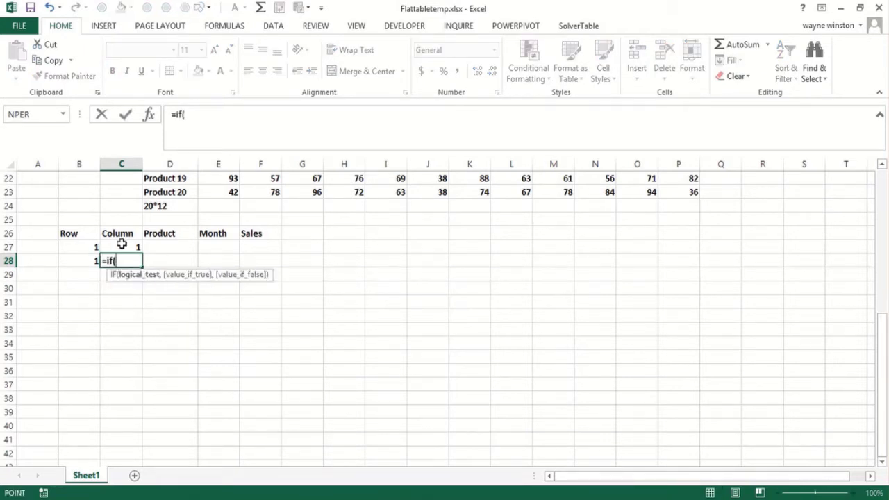
{"action": "left_click", "coordinate": [121, 245]}
{"action": "type", "text": "<1"}
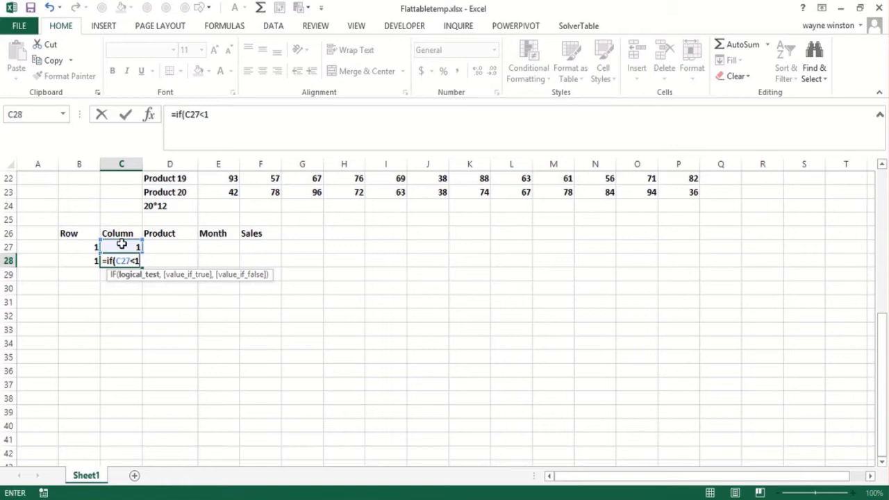
{"action": "type", "text": "2,"}
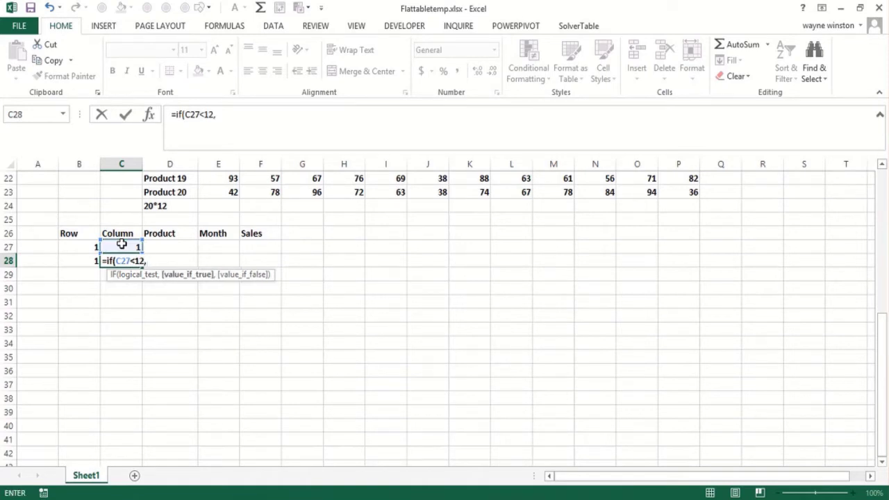
{"action": "left_click", "coordinate": [122, 244]}
{"action": "type", "text": "+"}
{"action": "left_click", "coordinate": [122, 244]}
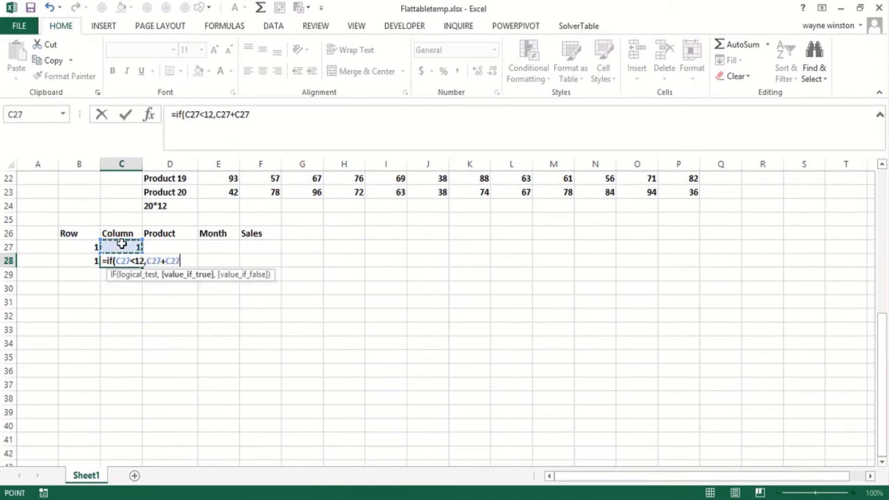
{"action": "type", "text": ",1)"}
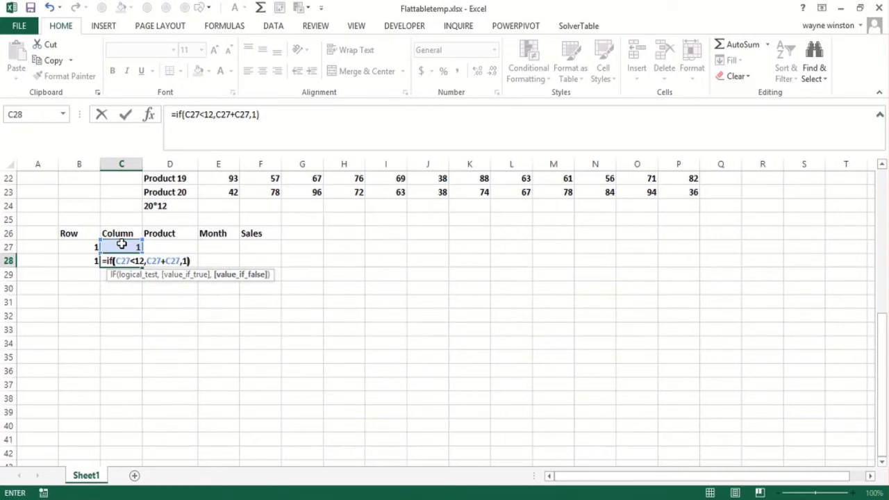
{"action": "key", "text": "Return"}
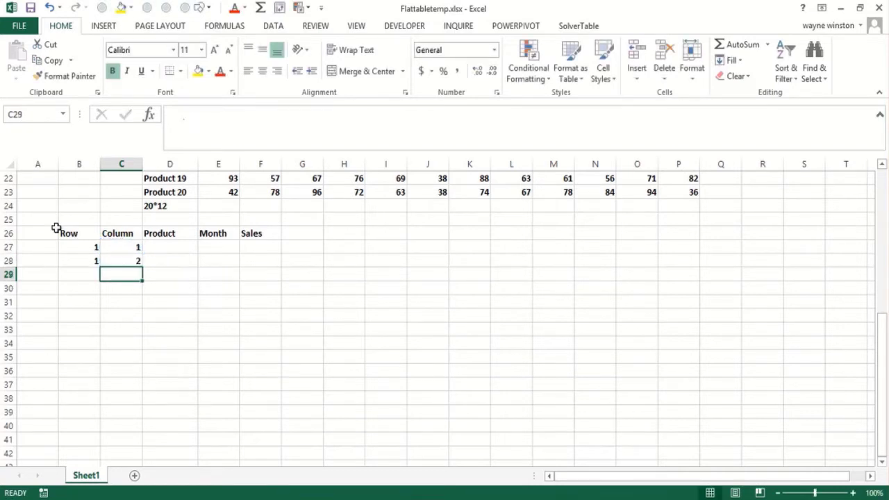
Enter 1 in A27 and 2 in A28, beside the first two records of the flat table
{"action": "left_click", "coordinate": [33, 249]}
{"action": "key", "text": "Down"}
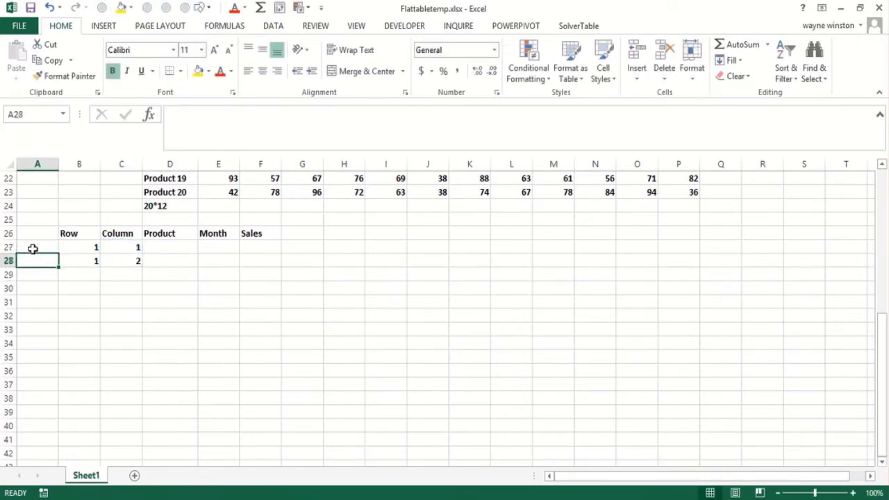
{"action": "key", "text": "Down"}
{"action": "key", "text": "Up"}
{"action": "key", "text": "Up"}
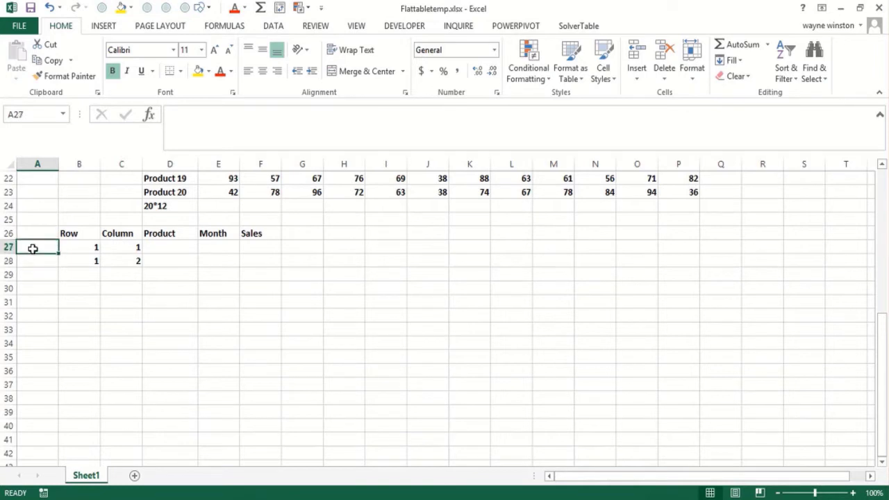
{"action": "type", "text": "1"}
{"action": "key", "text": "Return"}
{"action": "type", "text": "2"}
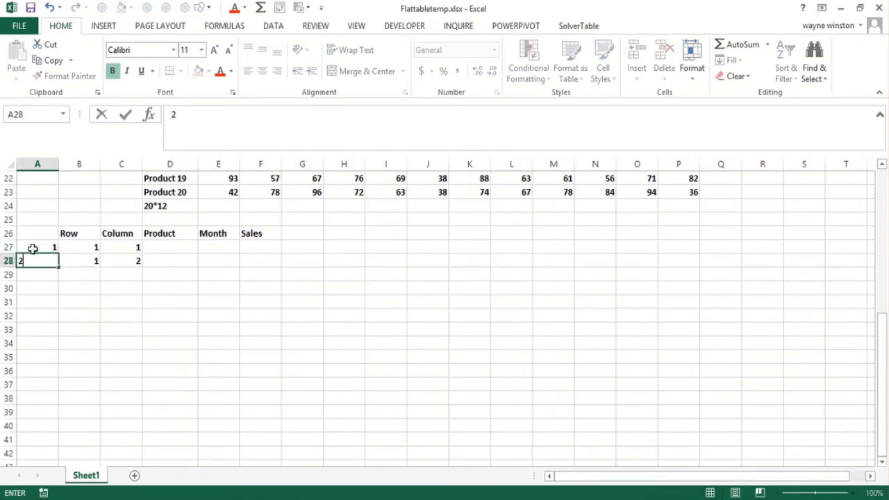
{"action": "key", "text": "Return"}
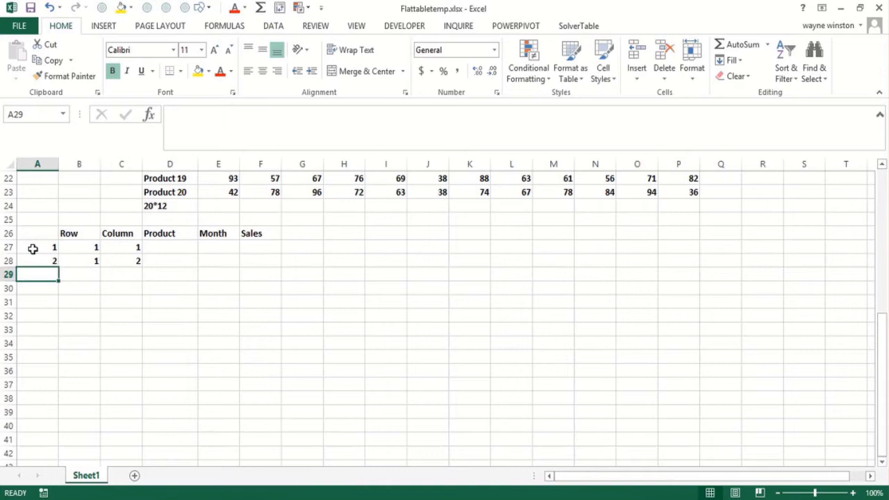
Clear A28 and fill a linear series down column A from A27 with step value 1 and stop value 240
{"action": "key", "text": "Up"}
{"action": "key", "text": "Delete"}
{"action": "key", "text": "Up"}
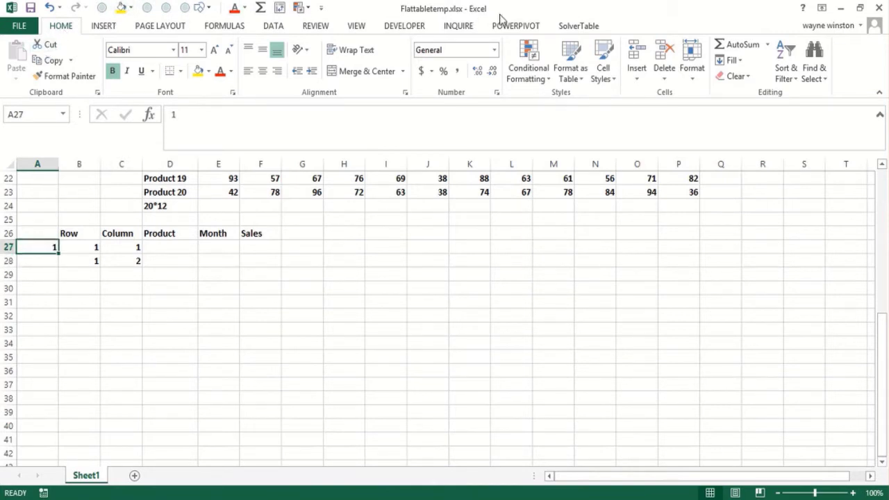
{"action": "left_click", "coordinate": [733, 59]}
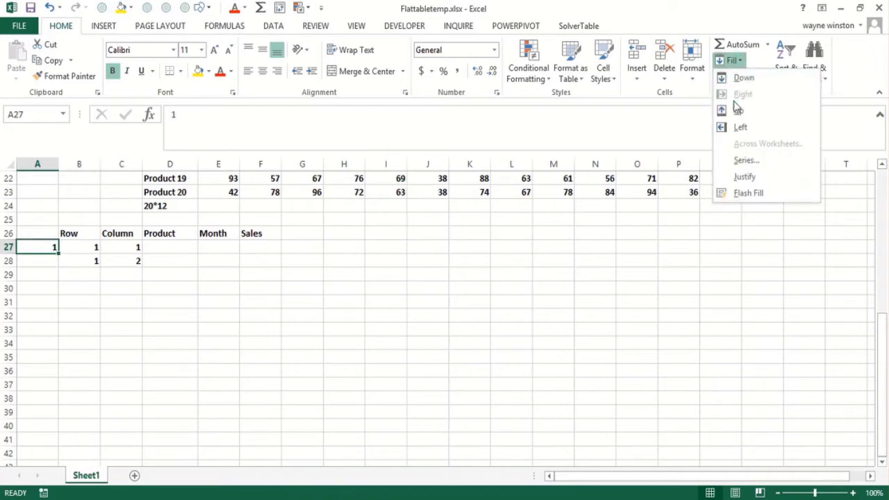
{"action": "left_click", "coordinate": [750, 162]}
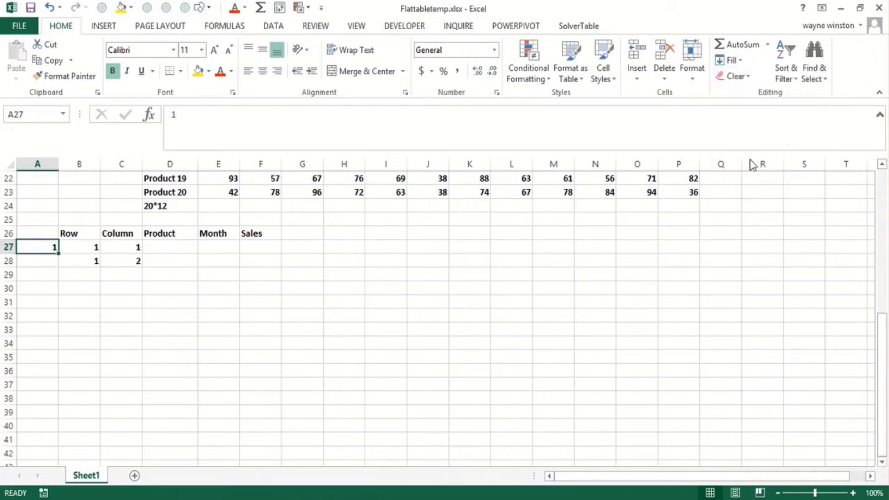
{"action": "left_click", "coordinate": [609, 319]}
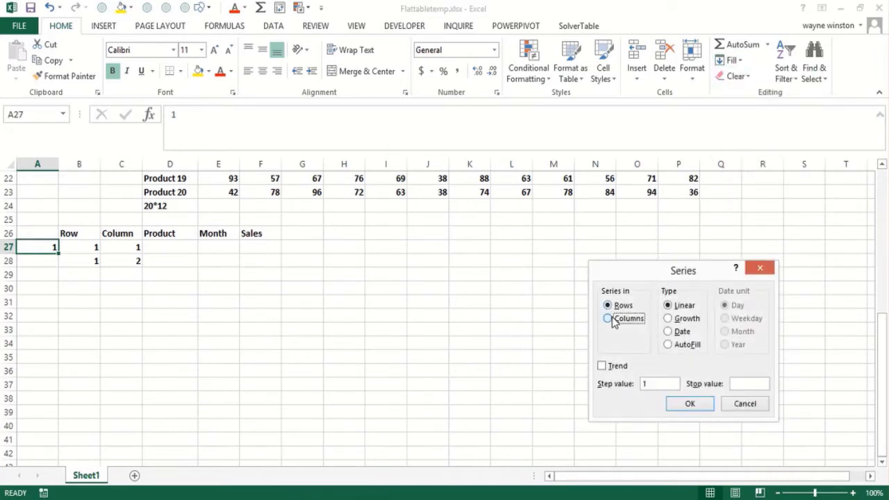
{"action": "left_click", "coordinate": [741, 384]}
{"action": "type", "text": "240"}
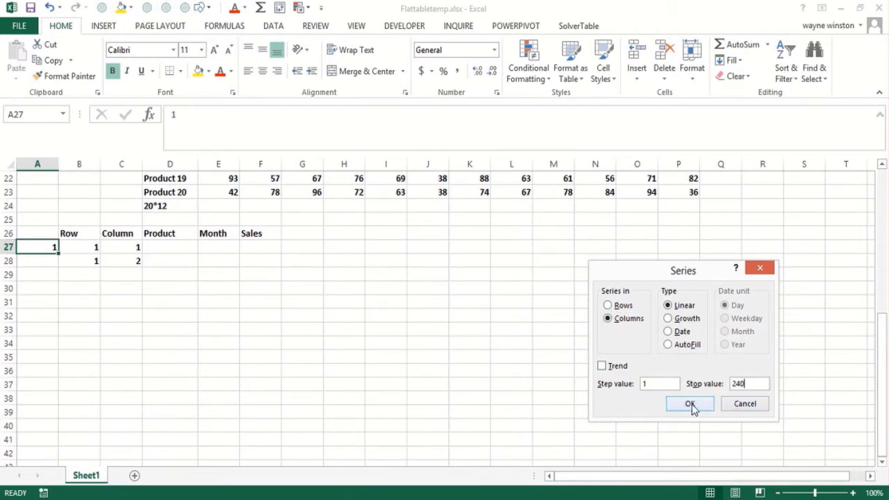
{"action": "left_click", "coordinate": [690, 405]}
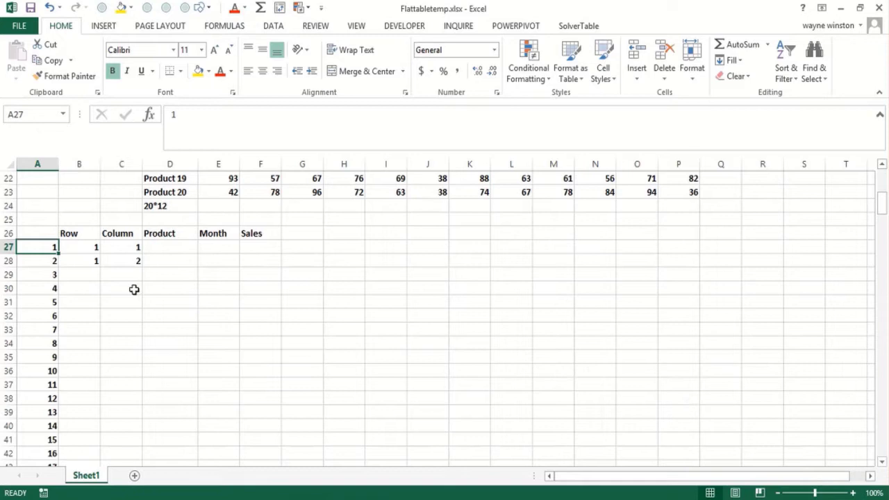
Enter the Row formula =IF(C28=12,B28+1,B28) in B29
{"action": "left_click", "coordinate": [77, 277]}
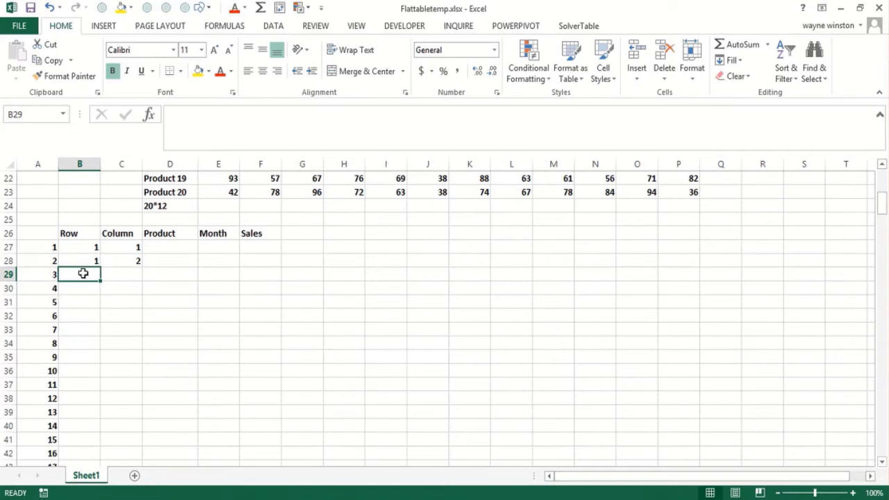
{"action": "type", "text": "=if("}
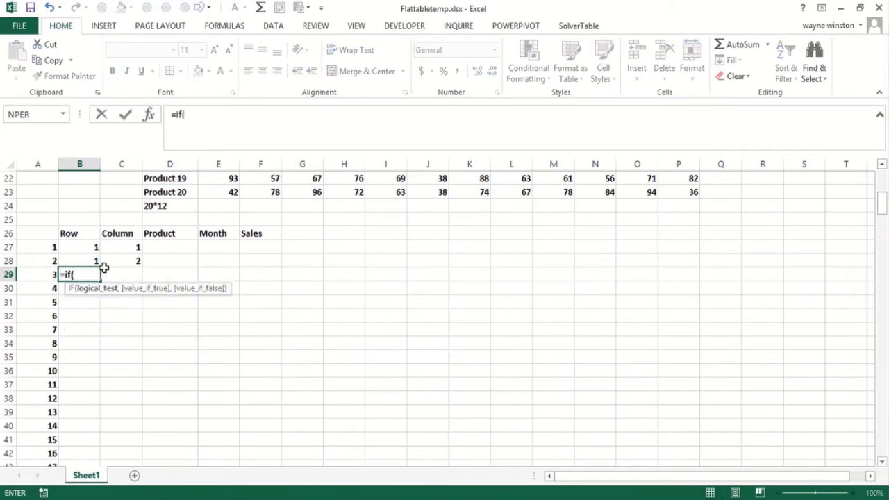
{"action": "left_click", "coordinate": [123, 264]}
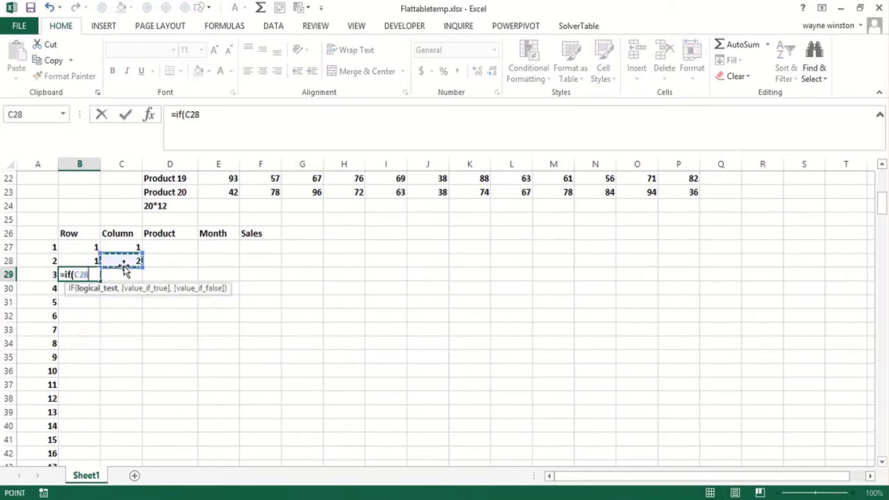
{"action": "type", "text": "=12,"}
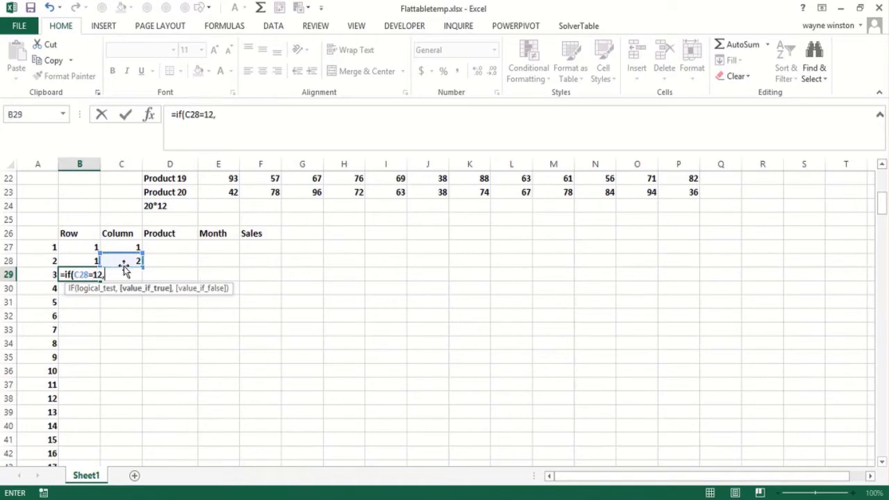
{"action": "left_click", "coordinate": [81, 261]}
{"action": "left_click", "coordinate": [81, 261]}
{"action": "type", "text": "+1"}
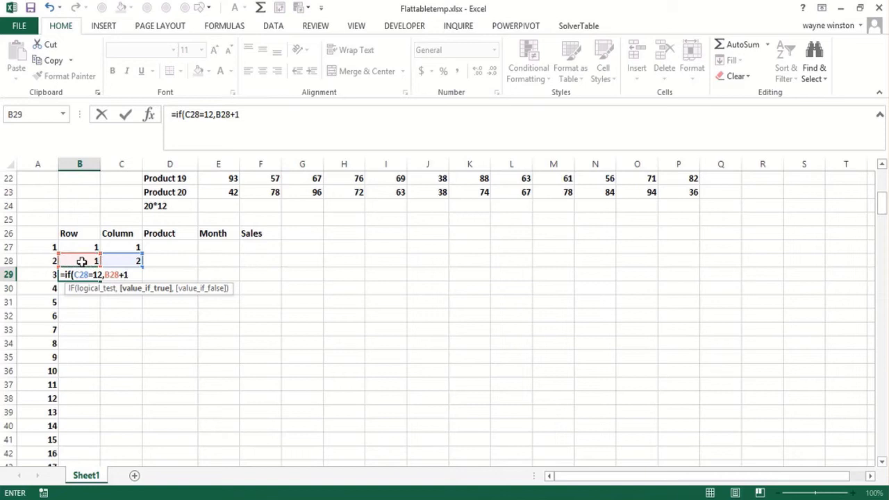
{"action": "type", "text": ","}
{"action": "left_click", "coordinate": [81, 261]}
{"action": "type", "text": ")"}
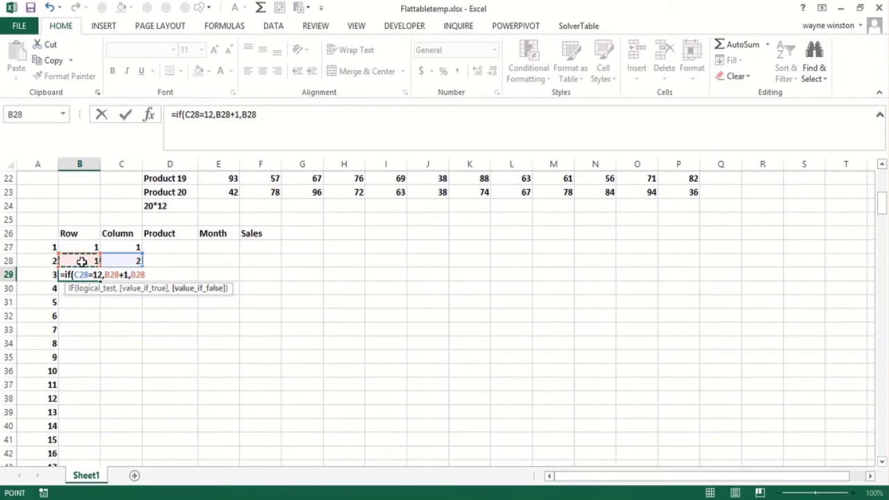
{"action": "key", "text": "Return"}
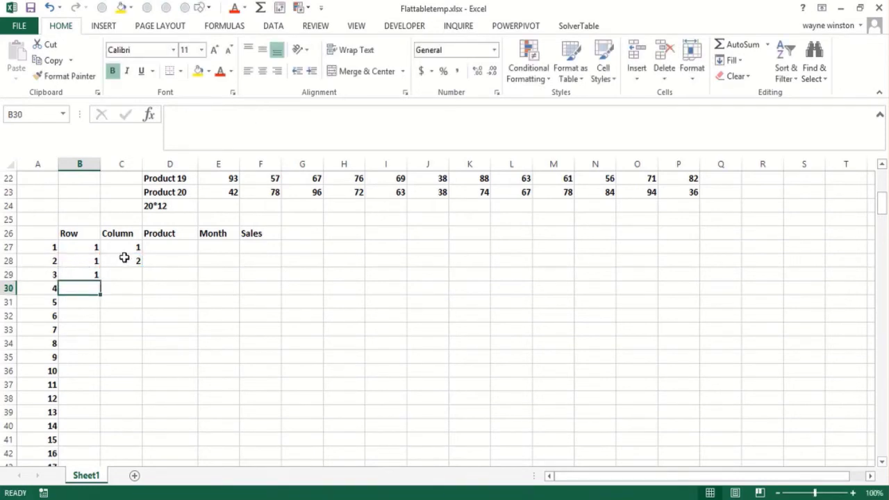
Replace the constant in B28 with the Row formula from B29, as =IF(C27=12,B27+1,B27), leaving B29 empty
{"action": "left_click", "coordinate": [138, 261]}
{"action": "left_click", "coordinate": [90, 259]}
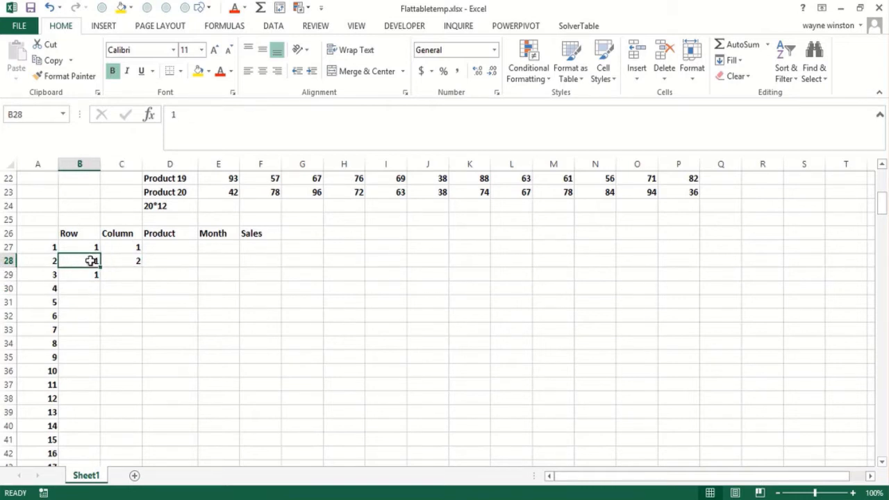
{"action": "key", "text": "ctrl+z"}
{"action": "left_click", "coordinate": [98, 275]}
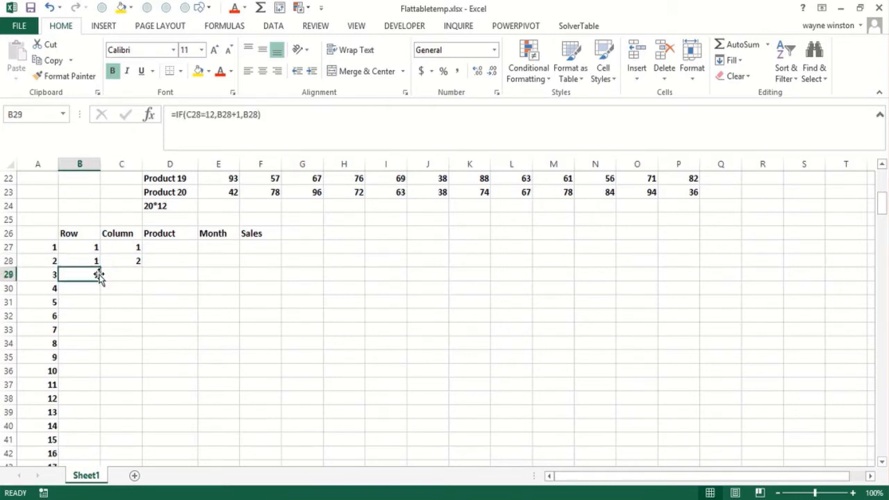
{"action": "left_click_drag", "start_coordinate": [102, 282], "coordinate": [98, 262]}
{"action": "left_click", "coordinate": [88, 276]}
{"action": "left_click", "coordinate": [80, 261]}
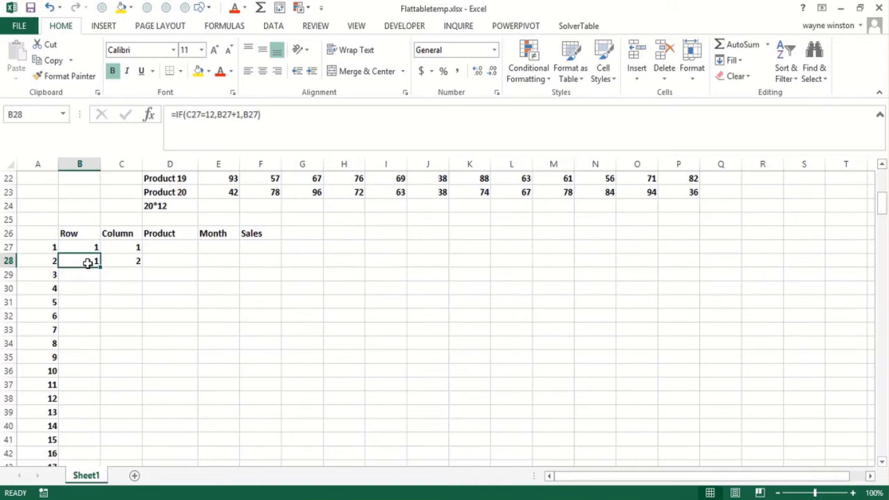
Fill the Row and Column formulas in B28:C28 down the full length of the numbered series in column A
{"action": "left_click", "coordinate": [116, 248]}
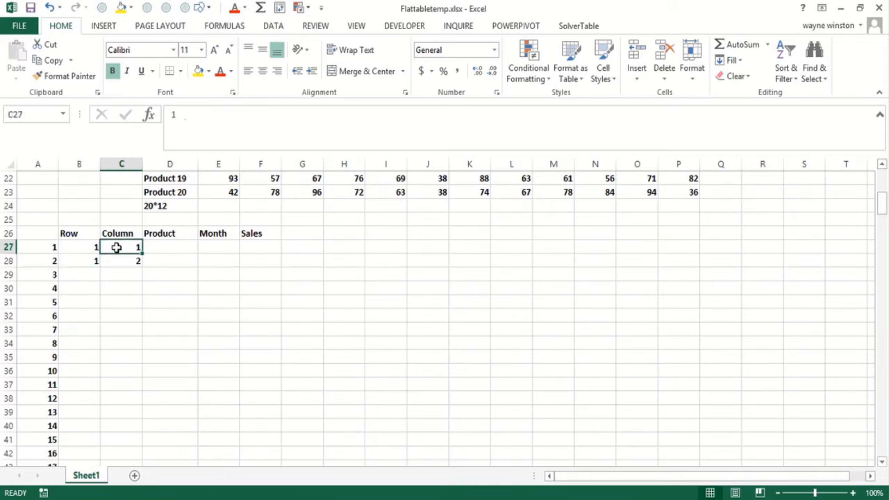
{"action": "left_click", "coordinate": [73, 258]}
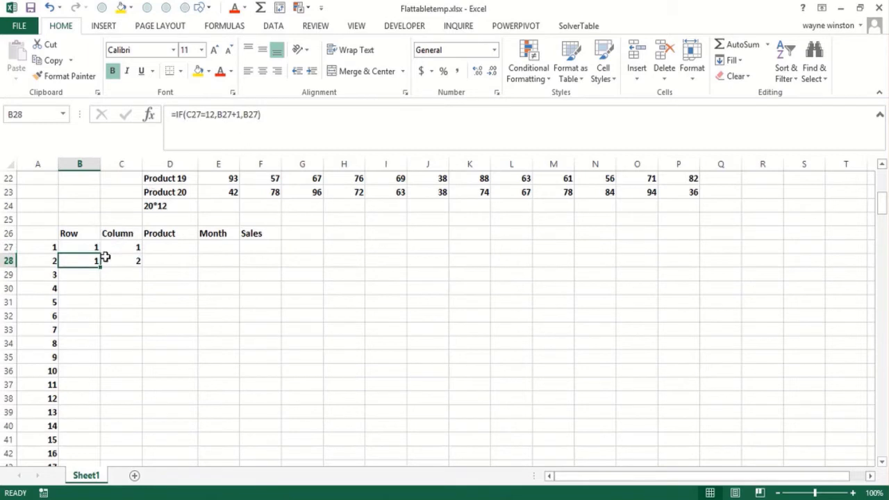
{"action": "left_click_drag", "start_coordinate": [88, 261], "coordinate": [132, 267]}
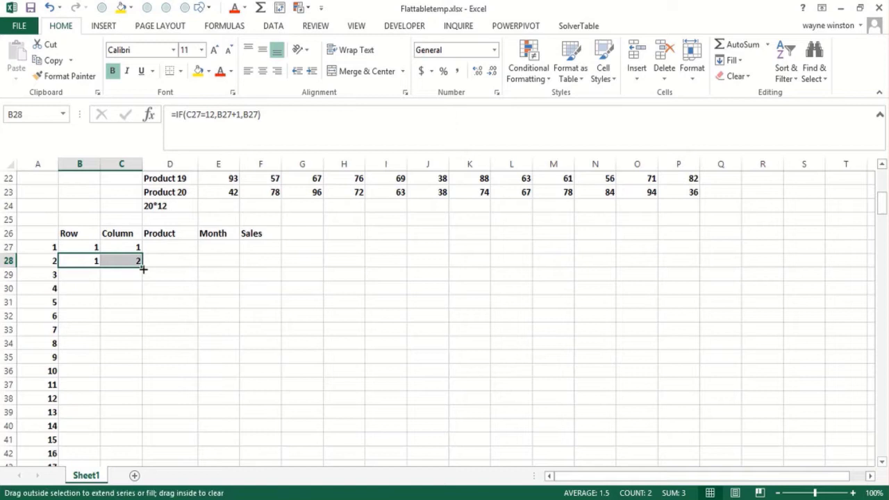
{"action": "double_click", "coordinate": [142, 269]}
Examine the filled Column values and check the formula in C28 against the starting cell C27
{"action": "left_click", "coordinate": [51, 318]}
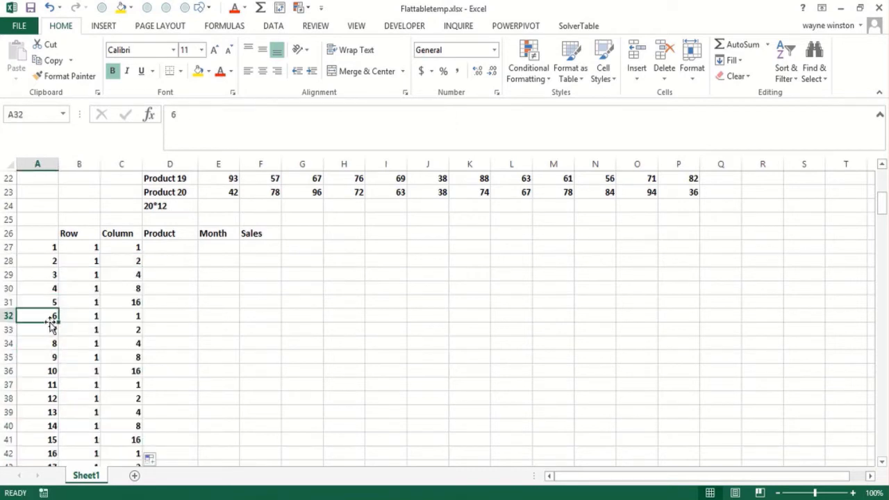
{"action": "key", "text": "Up"}
{"action": "key", "text": "Up"}
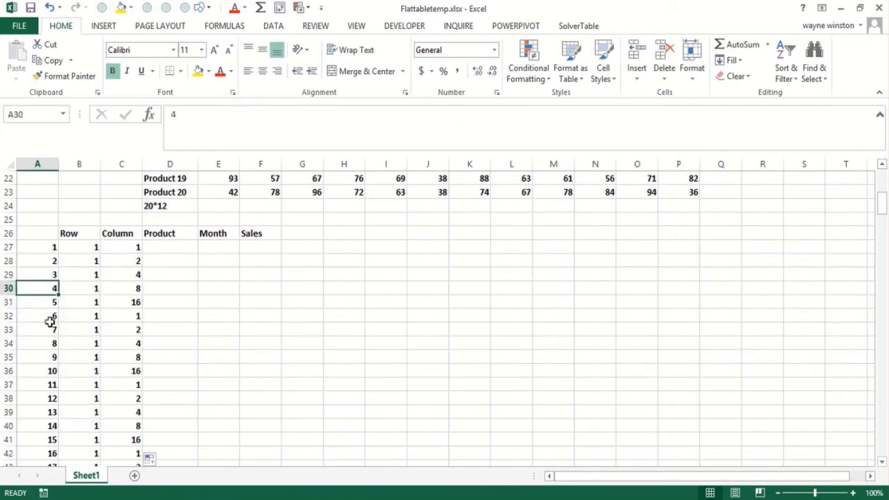
{"action": "key", "text": "Right"}
{"action": "key", "text": "Right"}
{"action": "key", "text": "Up"}
{"action": "key", "text": "Up"}
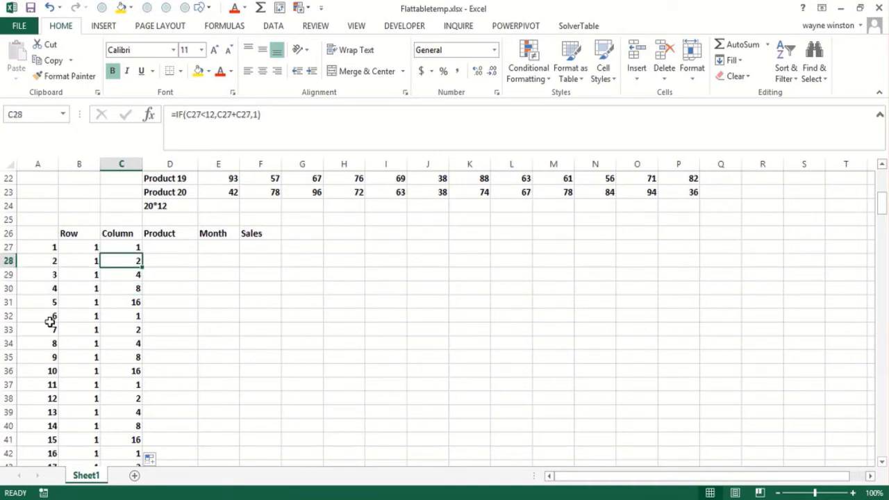
{"action": "key", "text": "Up"}
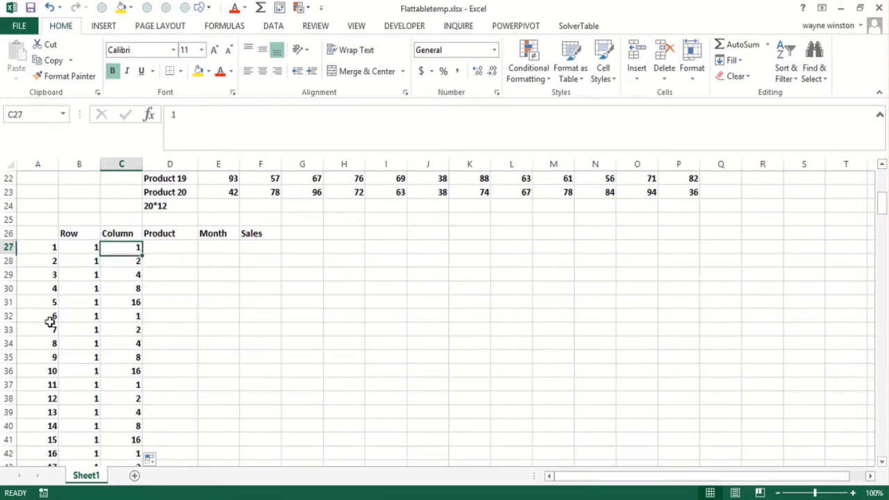
{"action": "key", "text": "Down"}
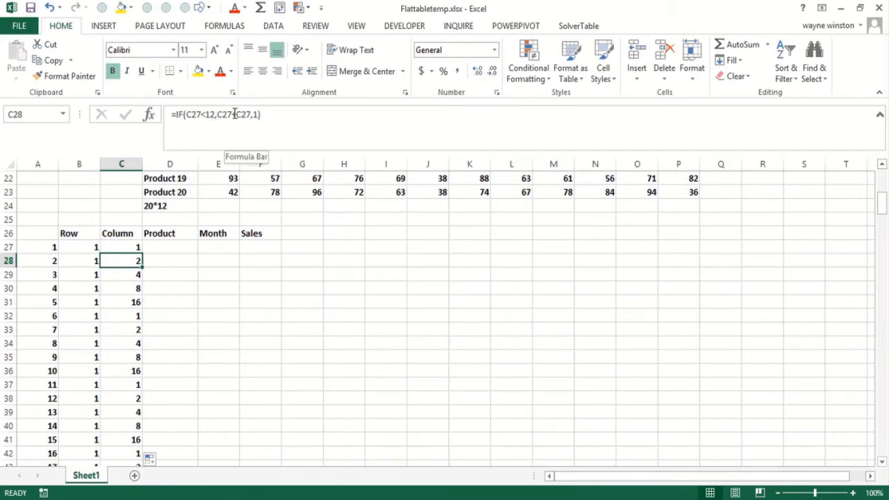
Correct the Column formula in C28 to =IF(C27<12,C27+1,1)
{"action": "left_click_drag", "start_coordinate": [237, 114], "coordinate": [248, 114]}
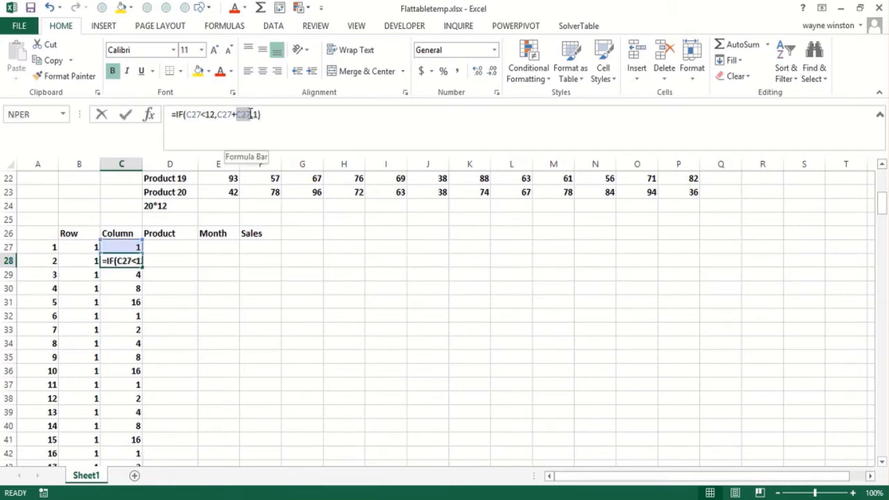
{"action": "type", "text": "1"}
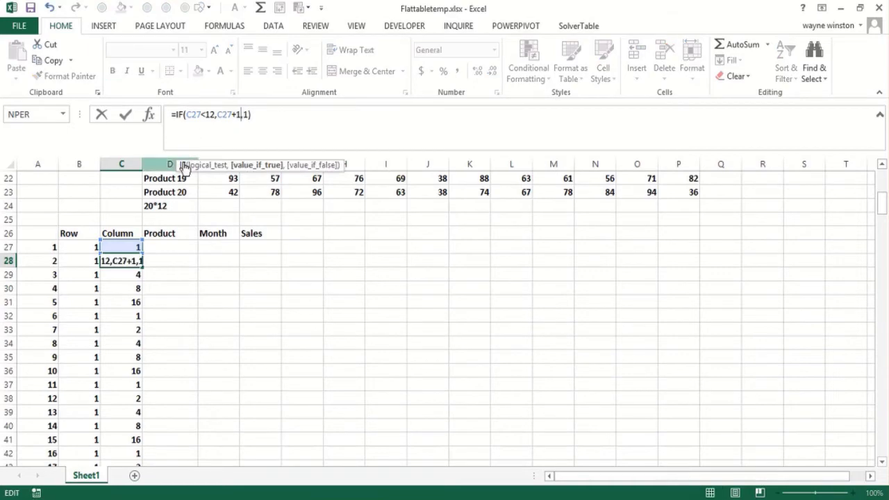
{"action": "key", "text": "Return"}
Clear the outdated Column formulas from C29 down and fill the corrected C28 formula down the full length of the list
{"action": "key", "text": "ctrl+shift+Down"}
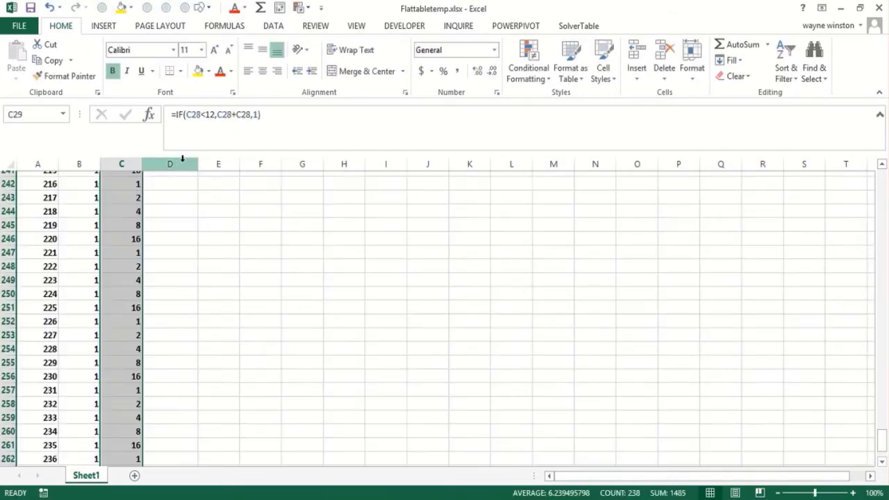
{"action": "key", "text": "ctrl+BackSpace"}
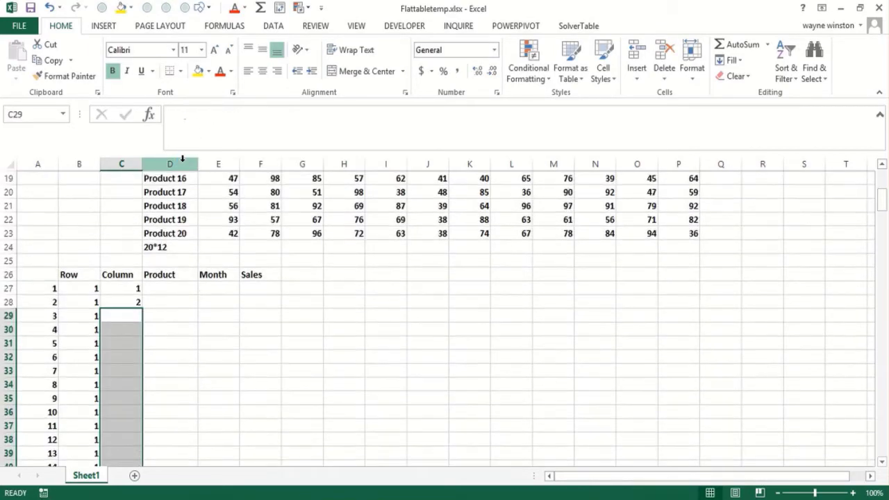
{"action": "left_click", "coordinate": [132, 300]}
{"action": "double_click", "coordinate": [141, 309]}
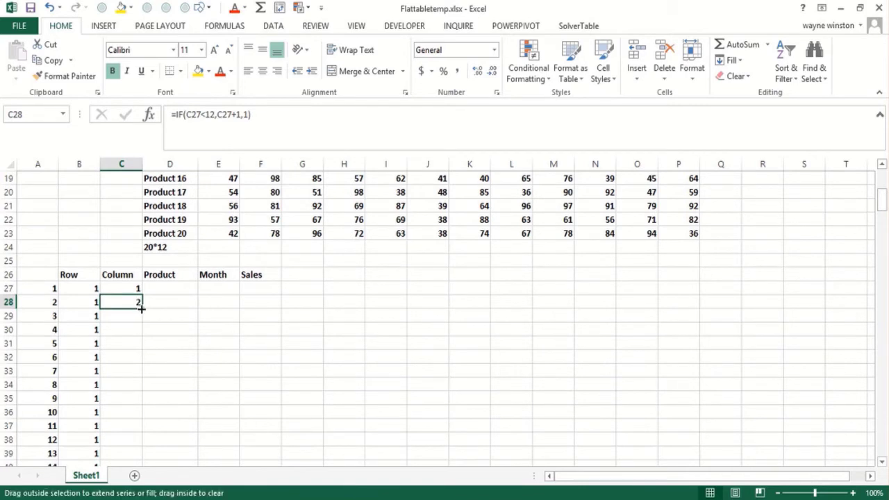
Examine the refilled Row and Column values down the list, checking how both change after each twelfth record
{"action": "left_click", "coordinate": [123, 313]}
{"action": "key", "text": "Down"}
{"action": "key", "text": "Down"}
{"action": "key", "text": "Down"}
{"action": "key", "text": "Down"}
{"action": "key", "text": "Down"}
{"action": "key", "text": "Down"}
{"action": "key", "text": "Down"}
{"action": "key", "text": "Down"}
{"action": "key", "text": "Down"}
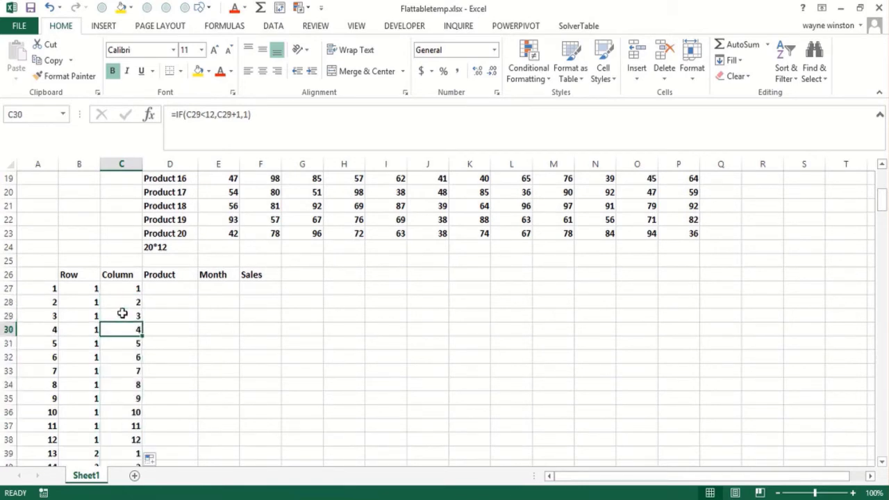
{"action": "key", "text": "Down"}
{"action": "key", "text": "Down"}
{"action": "key", "text": "Down"}
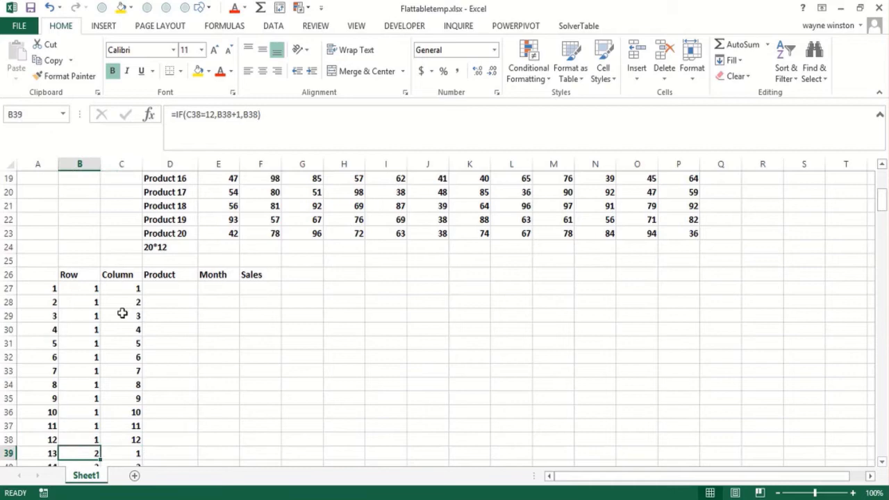
{"action": "key", "text": "Down"}
{"action": "key", "text": "Down"}
{"action": "key", "text": "Down"}
{"action": "key", "text": "Down"}
{"action": "key", "text": "Down"}
{"action": "key", "text": "Down"}
{"action": "key", "text": "Down"}
{"action": "key", "text": "Down"}
{"action": "key", "text": "Down"}
{"action": "key", "text": "Down"}
{"action": "key", "text": "Down"}
{"action": "key", "text": "Down"}
{"action": "key", "text": "Down"}
{"action": "key", "text": "Down"}
{"action": "key", "text": "Down"}
{"action": "key", "text": "Down"}
{"action": "key", "text": "Down"}
{"action": "key", "text": "Down"}
{"action": "key", "text": "Down"}
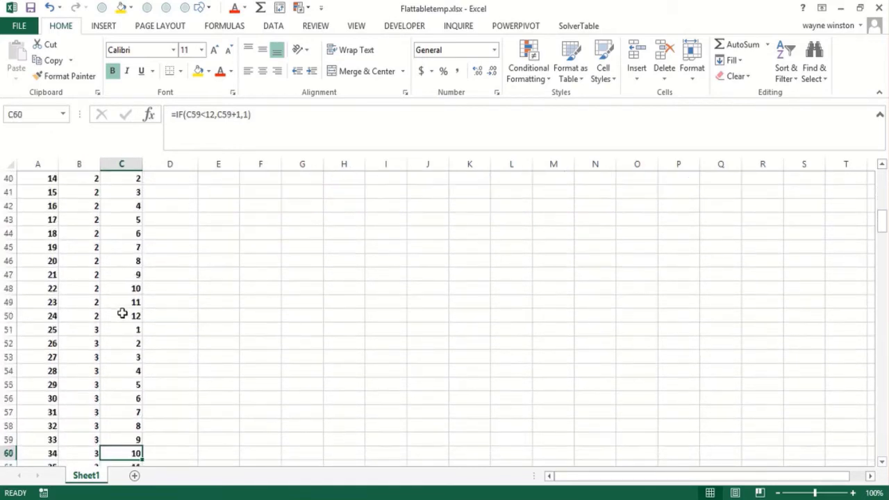
{"action": "key", "text": "Up"}
{"action": "key", "text": "Up"}
{"action": "key", "text": "Up"}
{"action": "key", "text": "Up"}
{"action": "key", "text": "Up"}
{"action": "key", "text": "Up"}
{"action": "key", "text": "Up"}
{"action": "key", "text": "Up"}
{"action": "key", "text": "Up"}
{"action": "key", "text": "Up"}
{"action": "key", "text": "Up"}
{"action": "key", "text": "Down"}
{"action": "key", "text": "Down"}
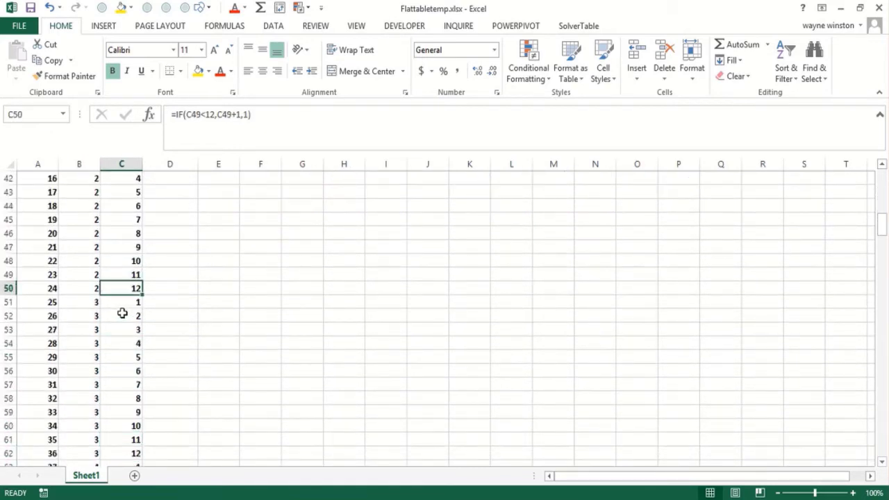
{"action": "key", "text": "Down"}
{"action": "key", "text": "Down"}
{"action": "key", "text": "Down"}
{"action": "key", "text": "Down"}
{"action": "key", "text": "Down"}
{"action": "key", "text": "Down"}
{"action": "key", "text": "Down"}
{"action": "key", "text": "Down"}
{"action": "key", "text": "Down"}
{"action": "key", "text": "Down"}
{"action": "key", "text": "Down"}
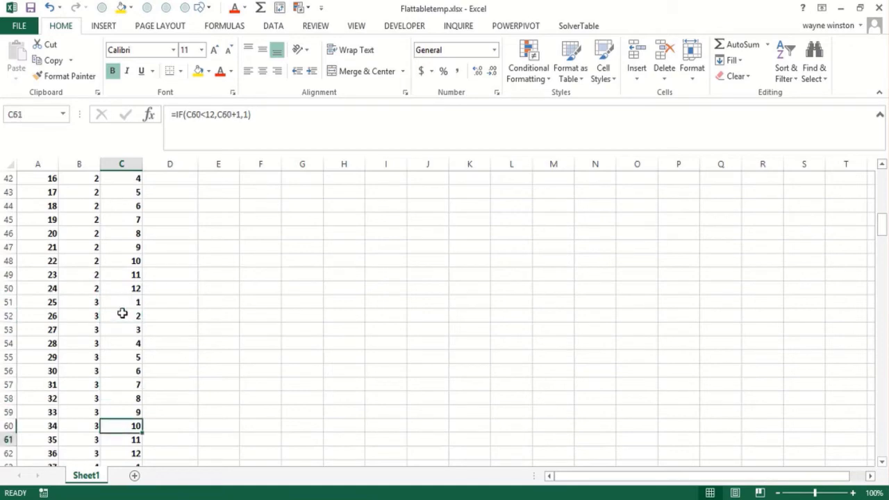
{"action": "key", "text": "Down"}
{"action": "key", "text": "Down"}
{"action": "key", "text": "Down"}
{"action": "key", "text": "Down"}
{"action": "key", "text": "Down"}
{"action": "key", "text": "Down"}
{"action": "key", "text": "Down"}
{"action": "key", "text": "Down"}
{"action": "key", "text": "Down"}
{"action": "key", "text": "Down"}
{"action": "key", "text": "Down"}
{"action": "key", "text": "Down"}
{"action": "key", "text": "Down"}
{"action": "key", "text": "Down"}
{"action": "key", "text": "Down"}
{"action": "key", "text": "Down"}
{"action": "key", "text": "Down"}
{"action": "key", "text": "Down"}
{"action": "key", "text": "Down"}
{"action": "key", "text": "Down"}
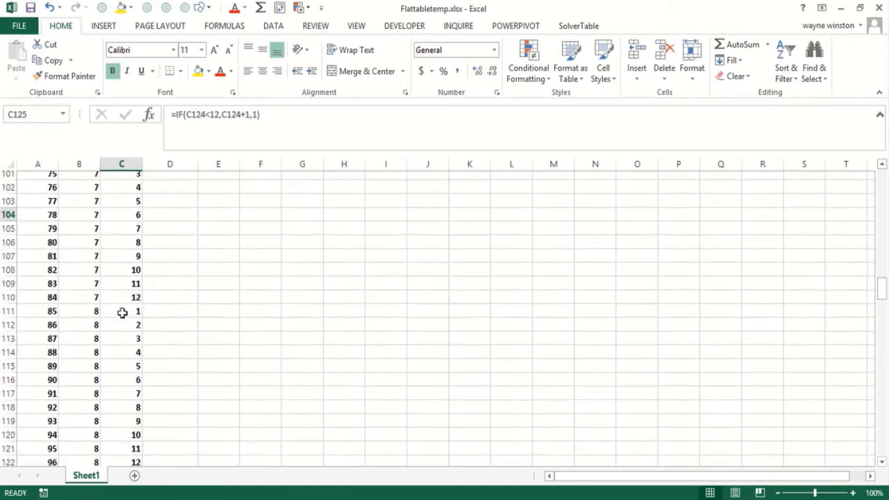
Check the Row and Column values of the final records, down to row 266
{"action": "key", "text": "Left"}
{"action": "key", "text": "ctrl+shift+Down"}
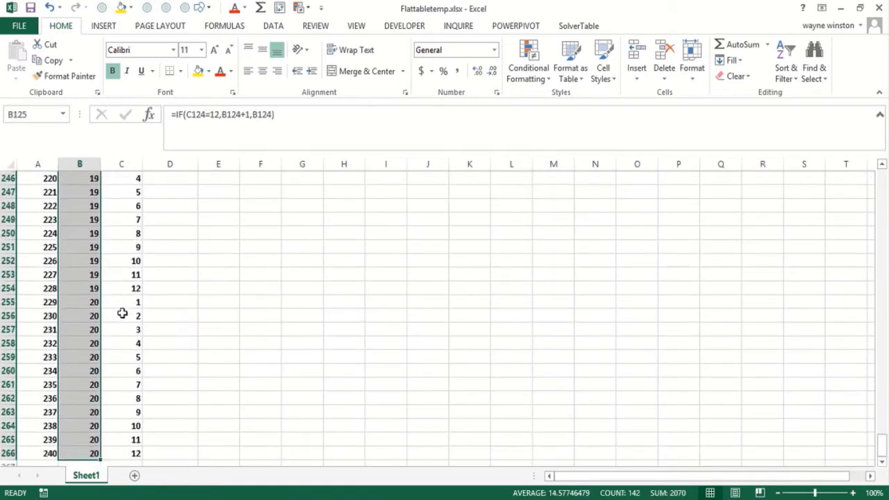
{"action": "left_click", "coordinate": [122, 314]}
{"action": "key", "text": "Down"}
{"action": "key", "text": "Left"}
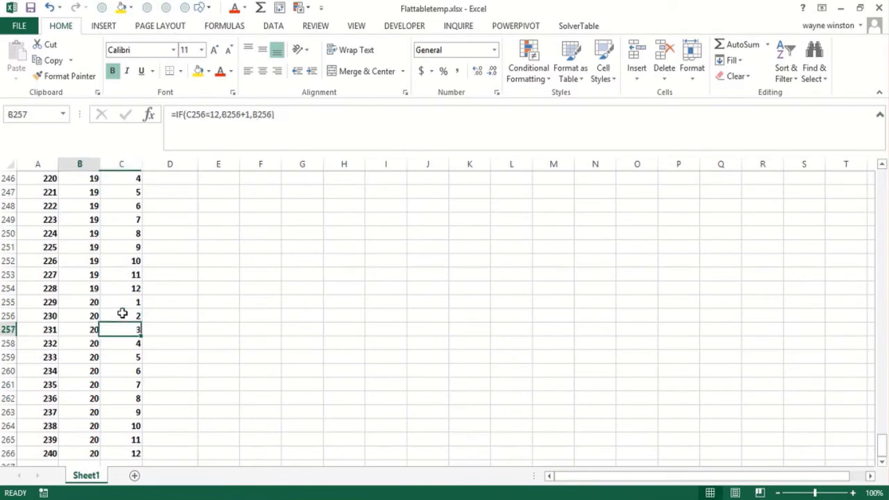
{"action": "key", "text": "Right"}
{"action": "key", "text": "Down"}
{"action": "key", "text": "Down"}
{"action": "key", "text": "Down"}
{"action": "key", "text": "Down"}
{"action": "key", "text": "Down"}
{"action": "key", "text": "Down"}
{"action": "key", "text": "Down"}
{"action": "key", "text": "Down"}
{"action": "key", "text": "Down"}
{"action": "key", "text": "Down"}
{"action": "key", "text": "Down"}
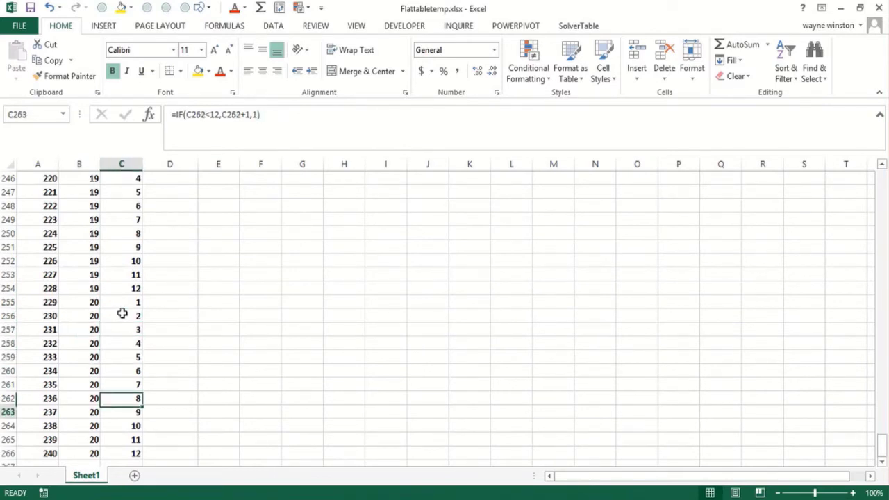
{"action": "key", "text": "Up"}
{"action": "key", "text": "Up"}
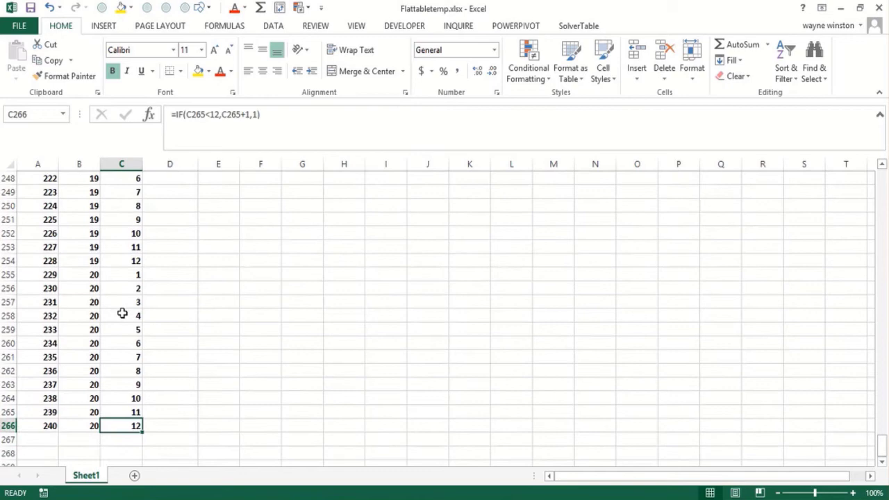
Enter the Product formula =INDEX($D$4:$D$23,B27,1) in D27
{"action": "key", "text": "ctrl+shift+Up"}
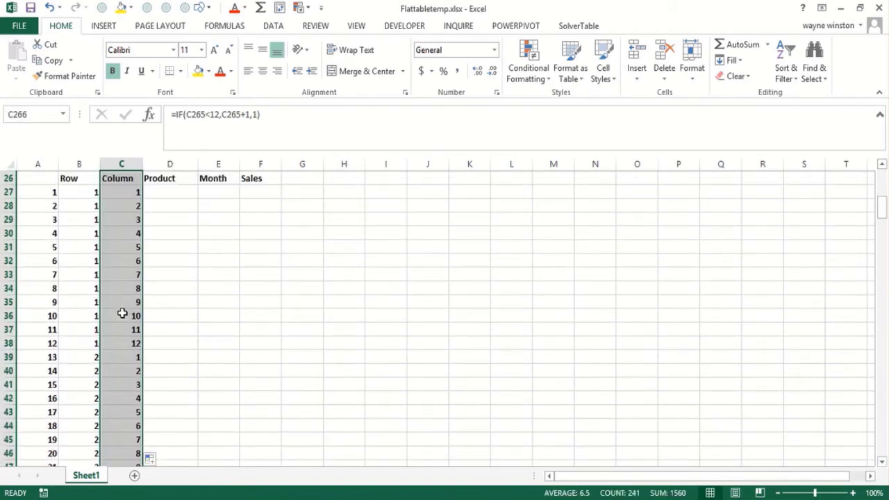
{"action": "left_click", "coordinate": [122, 314]}
{"action": "scroll", "coordinate": [122, 313], "scroll_direction": "up", "scroll_amount": 6}
{"action": "left_click", "coordinate": [122, 314]}
{"action": "scroll", "coordinate": [121, 314], "scroll_direction": "up", "scroll_amount": 1}
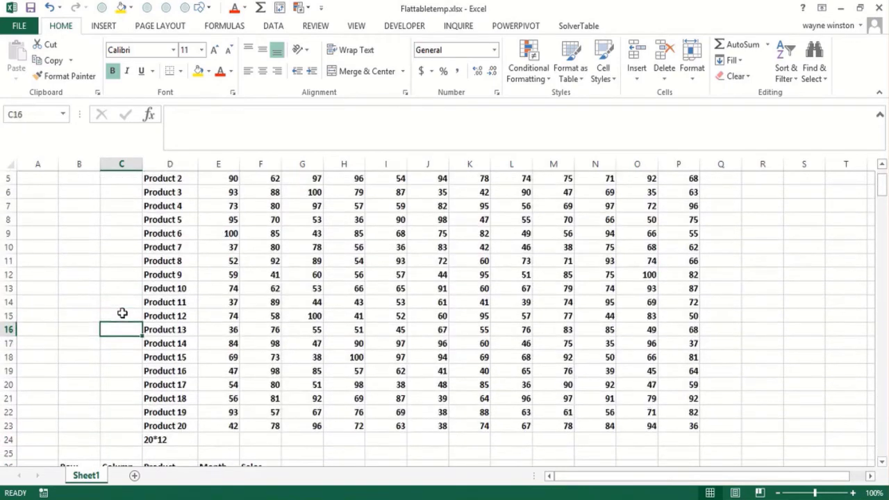
{"action": "key", "text": "Down"}
{"action": "key", "text": "Down"}
{"action": "key", "text": "Down"}
{"action": "key", "text": "Down"}
{"action": "key", "text": "Down"}
{"action": "key", "text": "Down"}
{"action": "key", "text": "Down"}
{"action": "key", "text": "Down"}
{"action": "key", "text": "Down"}
{"action": "key", "text": "Down"}
{"action": "key", "text": "Down"}
{"action": "key", "text": "Down"}
{"action": "key", "text": "Down"}
{"action": "key", "text": "Down"}
{"action": "key", "text": "Down"}
{"action": "key", "text": "Up"}
{"action": "key", "text": "Up"}
{"action": "key", "text": "Up"}
{"action": "key", "text": "Up"}
{"action": "key", "text": "Right"}
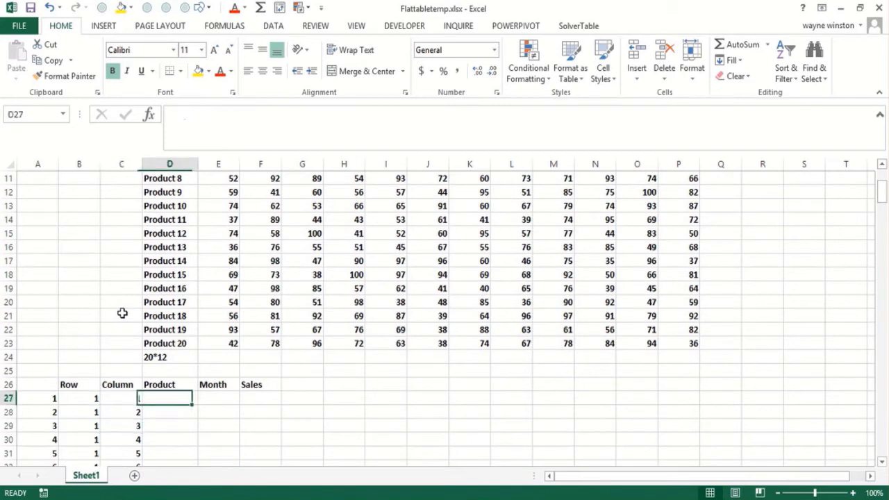
{"action": "type", "text": "=index("}
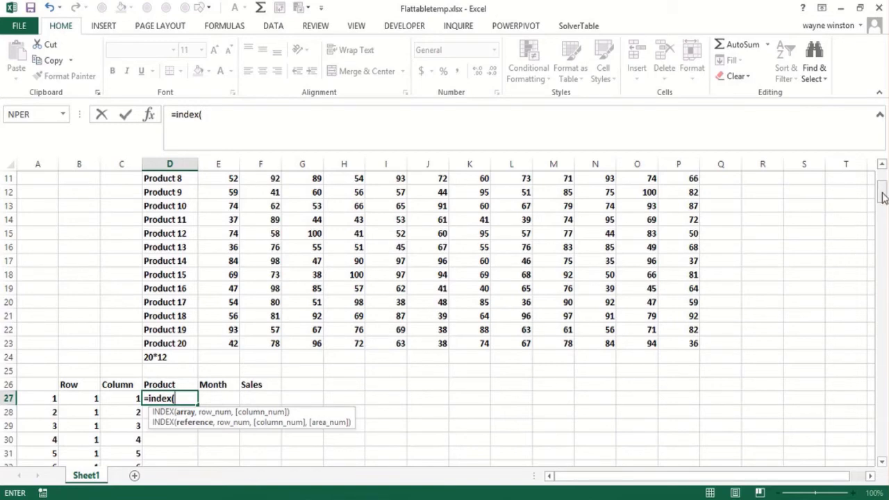
{"action": "left_click_drag", "start_coordinate": [883, 198], "coordinate": [883, 186]}
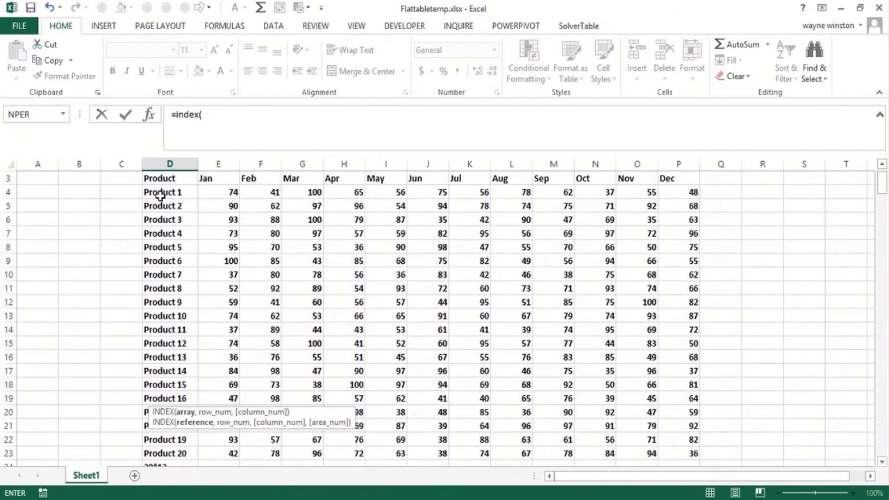
{"action": "left_click_drag", "start_coordinate": [157, 193], "coordinate": [170, 453]}
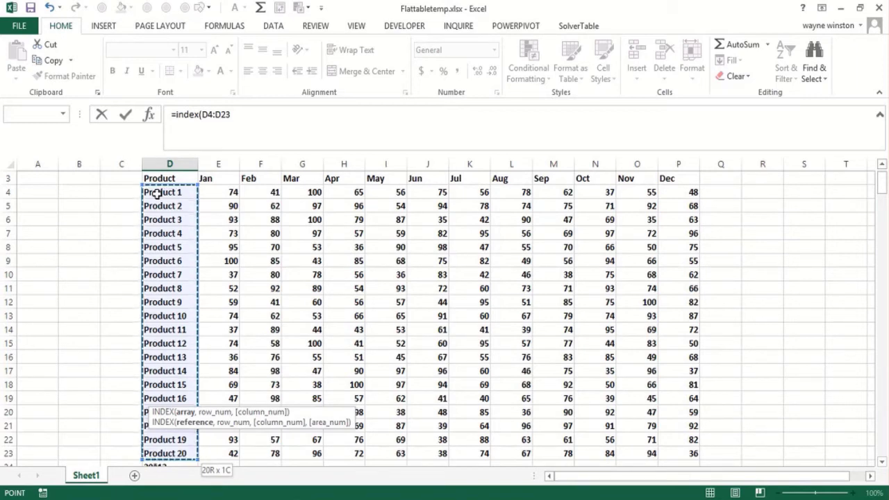
{"action": "key", "text": "F4"}
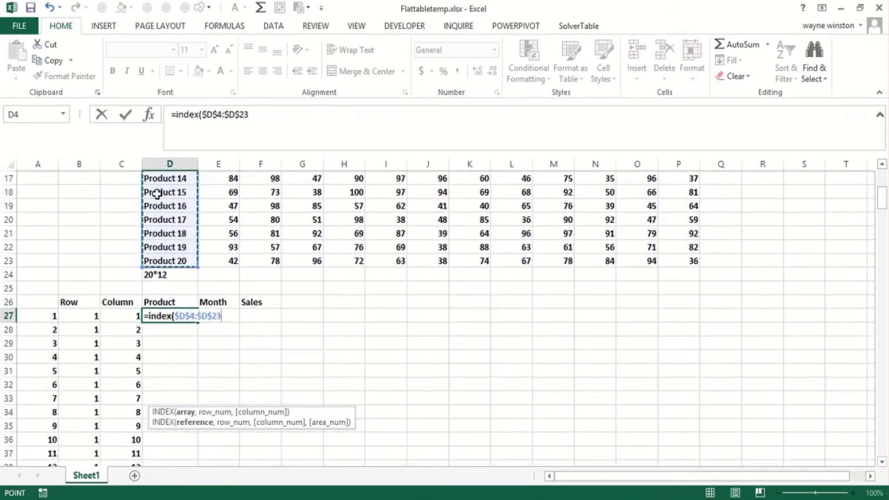
{"action": "type", "text": ","}
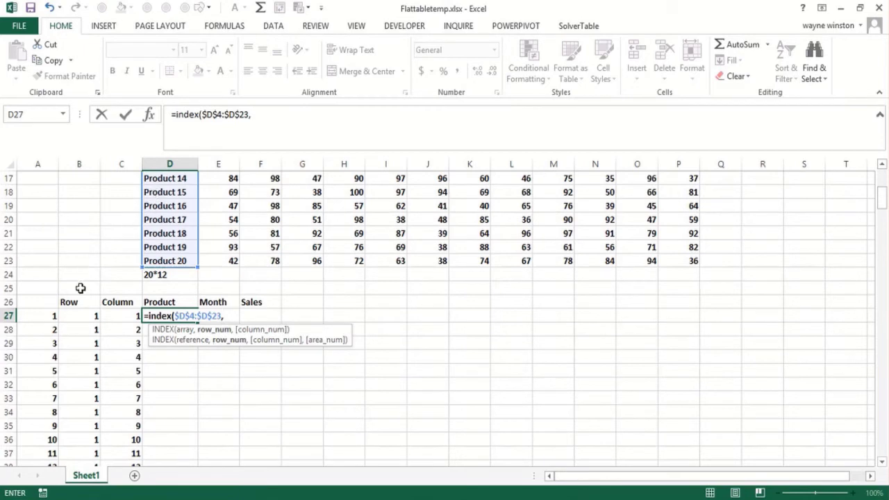
{"action": "left_click", "coordinate": [80, 315]}
{"action": "type", "text": ",1"}
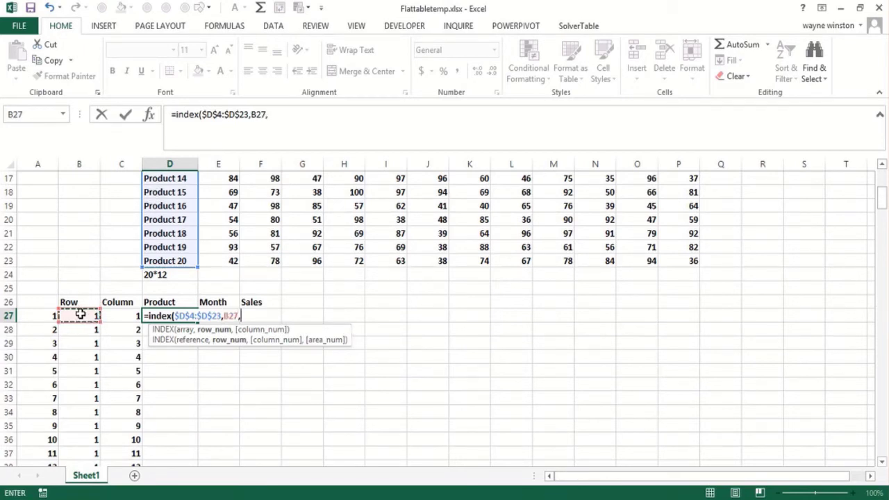
{"action": "type", "text": ")"}
{"action": "key", "text": "Return"}
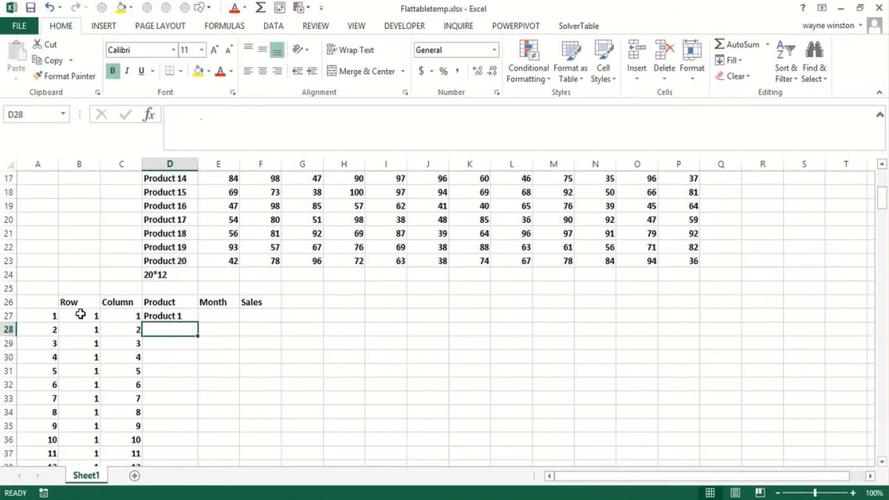
Fill the Product formula from D27 down all the numbered records and look over the filled column
{"action": "left_click", "coordinate": [185, 316]}
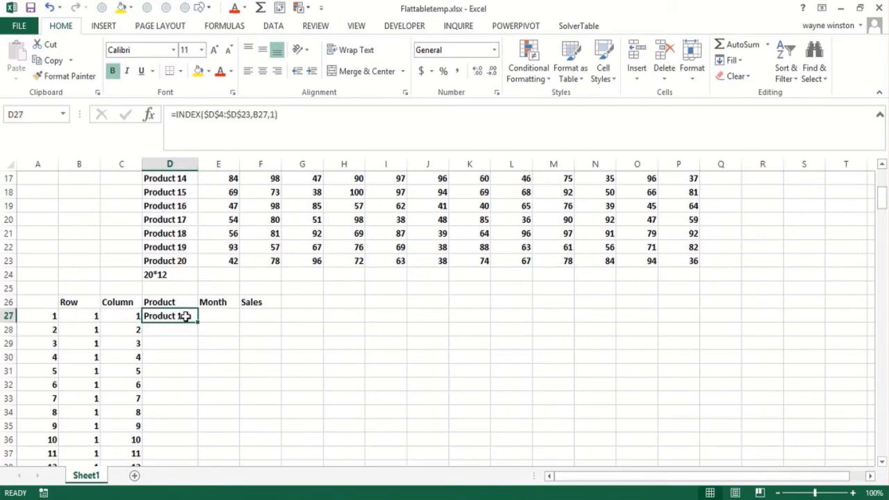
{"action": "double_click", "coordinate": [199, 322]}
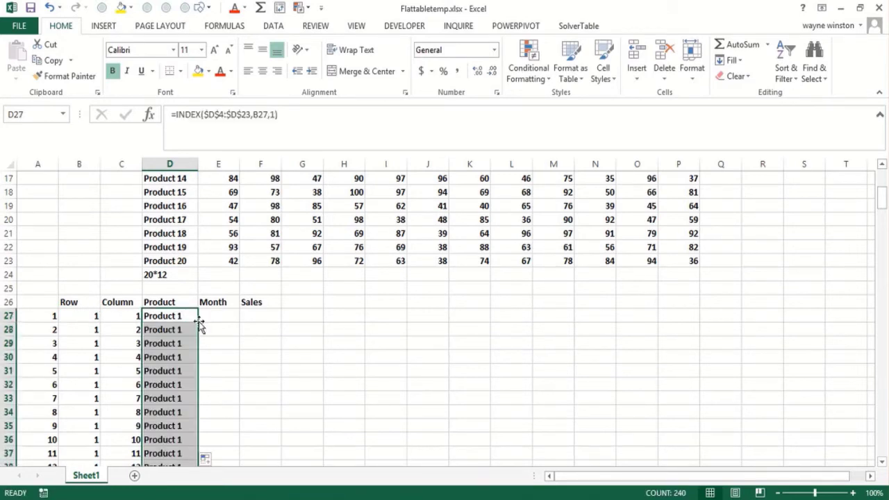
{"action": "scroll", "coordinate": [199, 324], "scroll_direction": "down", "scroll_amount": 6}
{"action": "left_click", "coordinate": [198, 319]}
{"action": "scroll", "coordinate": [199, 319], "scroll_direction": "up", "scroll_amount": 6}
{"action": "left_click", "coordinate": [197, 318]}
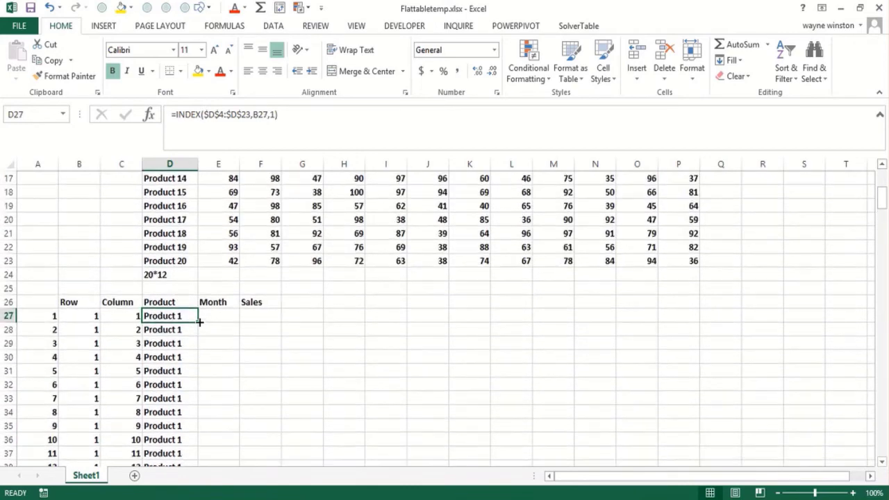
Enter the Month formula =INDEX($E$3:$P$3,1,C27) in E27
{"action": "left_click", "coordinate": [217, 319]}
{"action": "type", "text": "=i"}
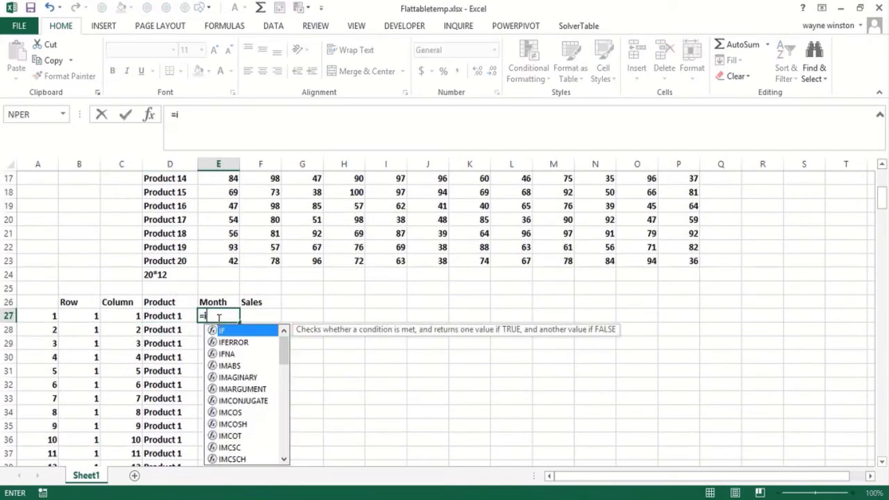
{"action": "type", "text": "ndex("}
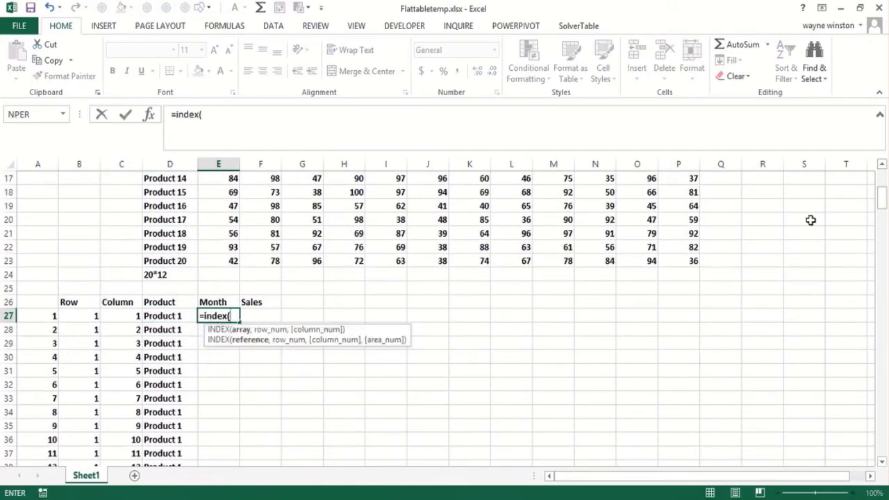
{"action": "left_click_drag", "start_coordinate": [881, 200], "coordinate": [881, 179]}
{"action": "left_click_drag", "start_coordinate": [206, 205], "coordinate": [211, 207]}
{"action": "key", "text": "shift+Right"}
{"action": "key", "text": "shift+Right"}
{"action": "key", "text": "shift+Right"}
{"action": "key", "text": "shift+Right"}
{"action": "key", "text": "shift+Right"}
{"action": "key", "text": "shift+Right"}
{"action": "key", "text": "shift+Right"}
{"action": "key", "text": "shift+Right"}
{"action": "key", "text": "shift+Right"}
{"action": "key", "text": "shift+Right"}
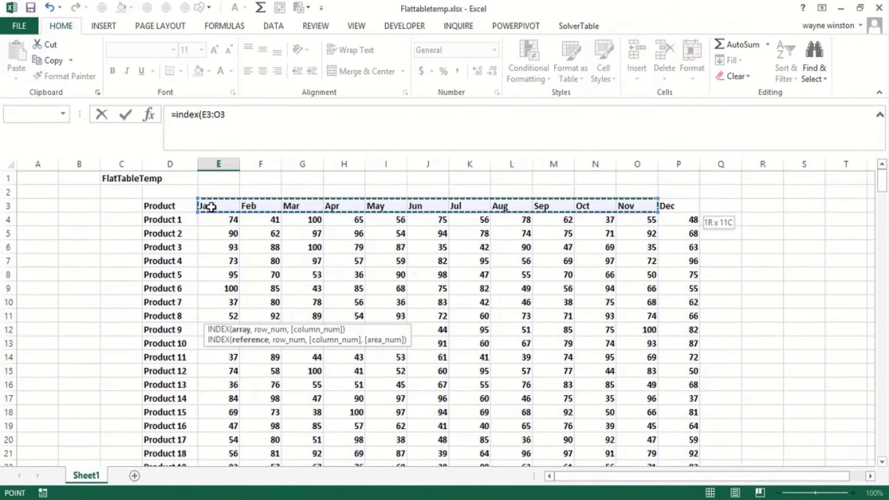
{"action": "key", "text": "F4"}
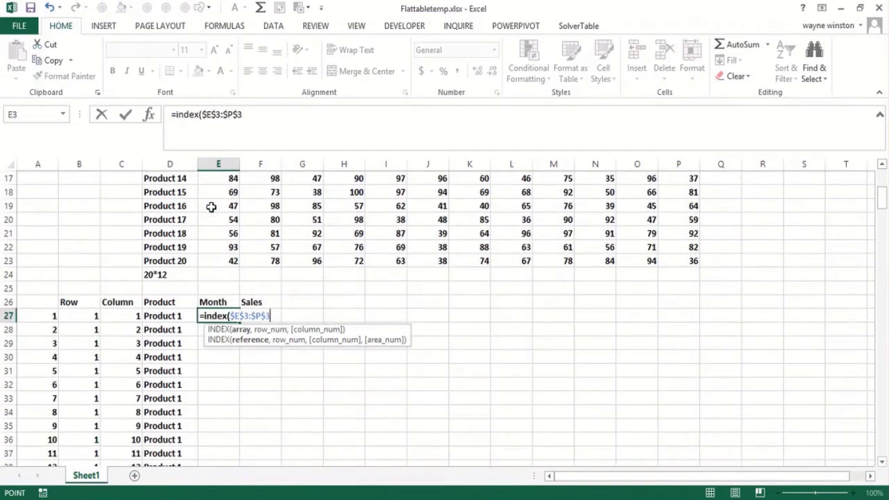
{"action": "type", "text": ","}
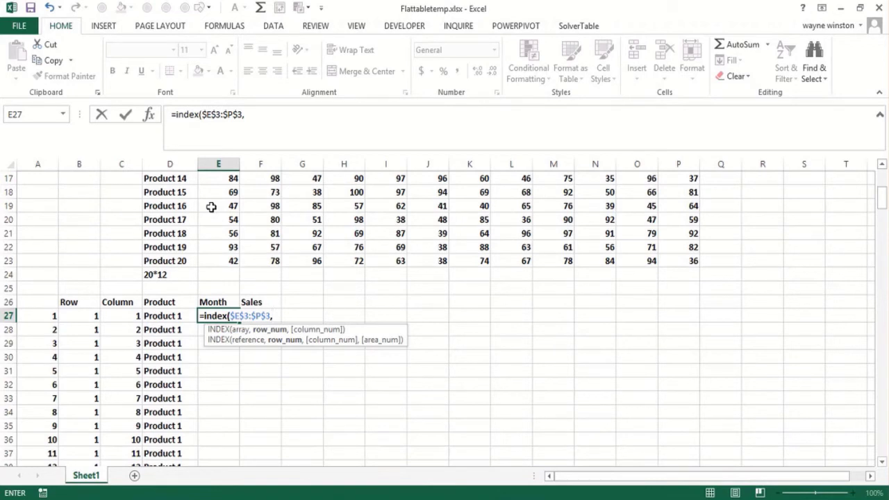
{"action": "type", "text": "1,"}
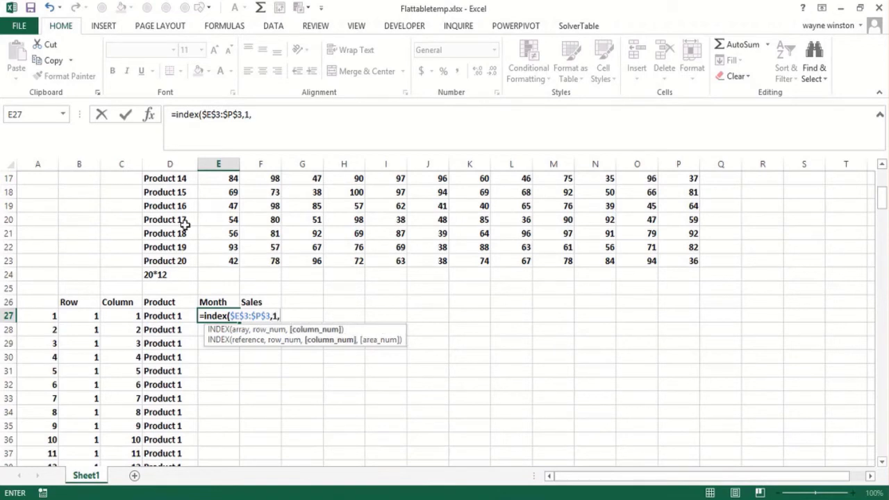
{"action": "left_click", "coordinate": [122, 315]}
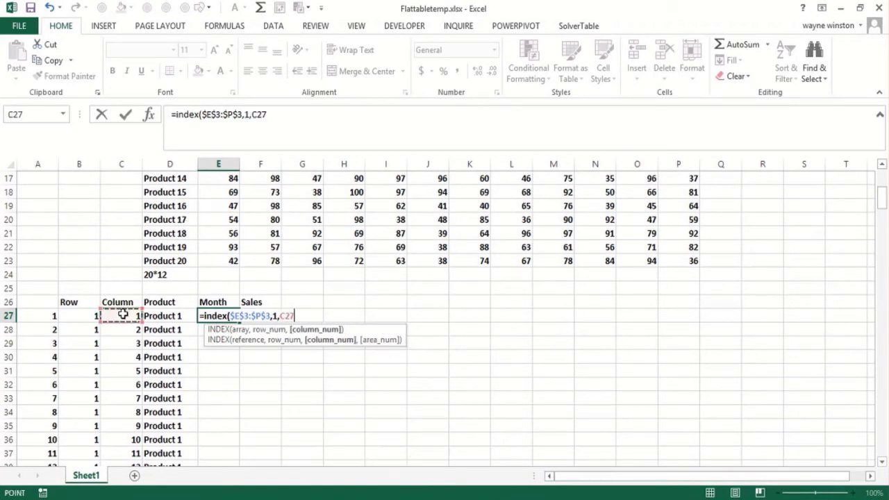
{"action": "type", "text": ")"}
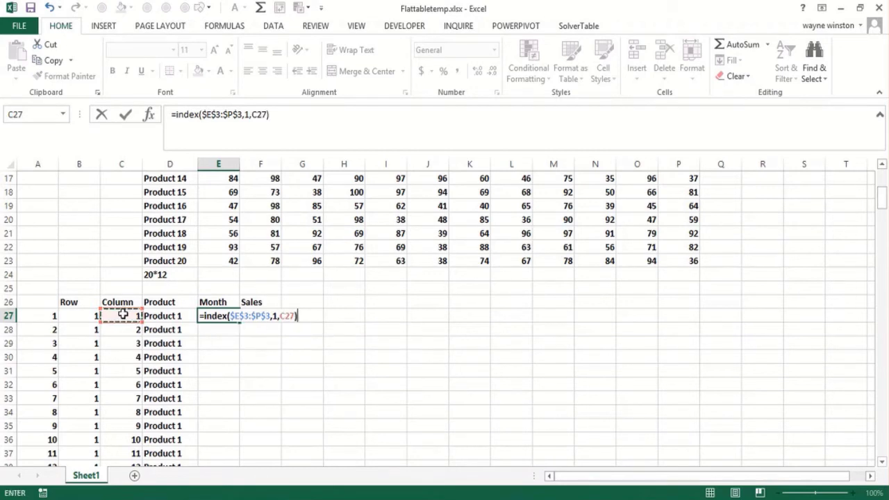
{"action": "key", "text": "Return"}
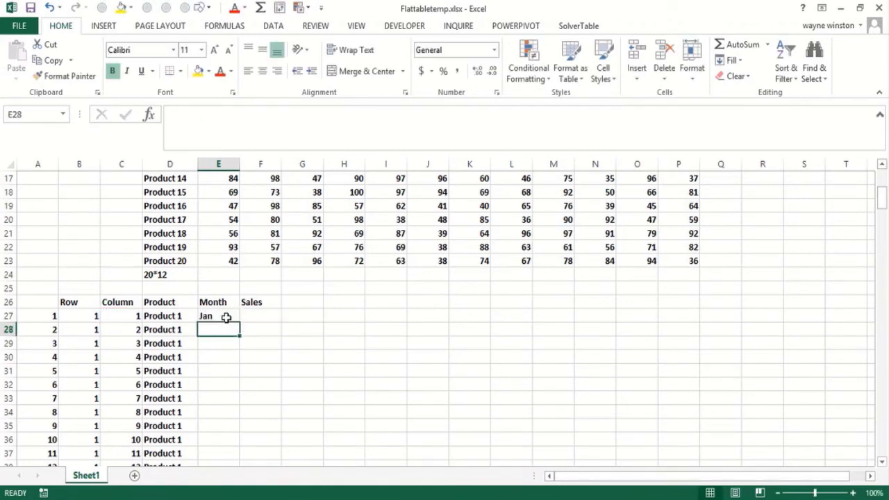
Fill the Month formula from E27 down all the numbered records and look over the months for the first two products
{"action": "left_click", "coordinate": [232, 317]}
{"action": "double_click", "coordinate": [240, 321]}
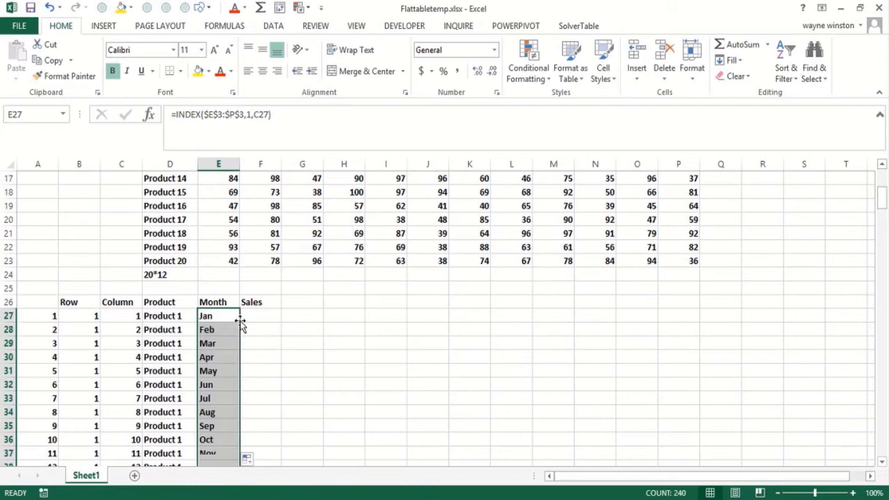
{"action": "key", "text": "Down"}
{"action": "key", "text": "Down"}
{"action": "key", "text": "Down"}
{"action": "key", "text": "Down"}
{"action": "key", "text": "Down"}
{"action": "key", "text": "Down"}
{"action": "key", "text": "Down"}
{"action": "key", "text": "Down"}
{"action": "key", "text": "Down"}
{"action": "key", "text": "Down"}
{"action": "key", "text": "Down"}
{"action": "key", "text": "Down"}
{"action": "key", "text": "Down"}
{"action": "key", "text": "Down"}
{"action": "key", "text": "Down"}
{"action": "key", "text": "Down"}
{"action": "key", "text": "Down"}
{"action": "key", "text": "Down"}
{"action": "key", "text": "Down"}
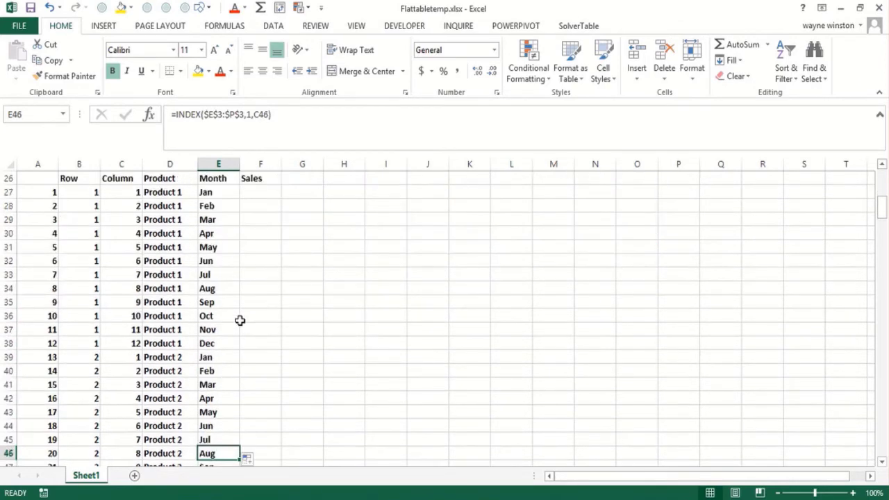
Name the source table's sales figures in E4:P23 as the range sales
{"action": "key", "text": "Up"}
{"action": "key", "text": "Up"}
{"action": "key", "text": "Up"}
{"action": "key", "text": "Up"}
{"action": "key", "text": "Up"}
{"action": "key", "text": "Up"}
{"action": "key", "text": "Up"}
{"action": "key", "text": "Up"}
{"action": "key", "text": "Up"}
{"action": "key", "text": "Up"}
{"action": "key", "text": "Up"}
{"action": "key", "text": "Up"}
{"action": "key", "text": "Up"}
{"action": "key", "text": "Up"}
{"action": "key", "text": "Up"}
{"action": "key", "text": "Up"}
{"action": "key", "text": "Up"}
{"action": "key", "text": "Up"}
{"action": "key", "text": "Up"}
{"action": "key", "text": "Up"}
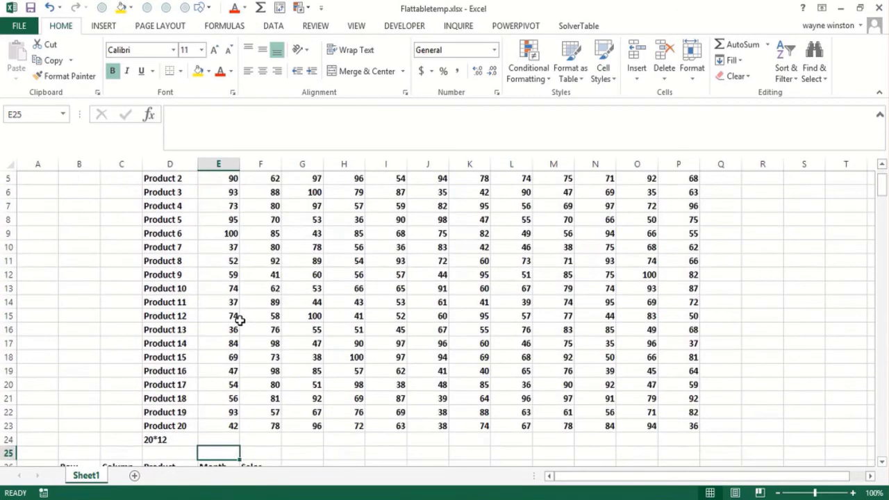
{"action": "key", "text": "Down"}
{"action": "key", "text": "Down"}
{"action": "key", "text": "Down"}
{"action": "key", "text": "Up"}
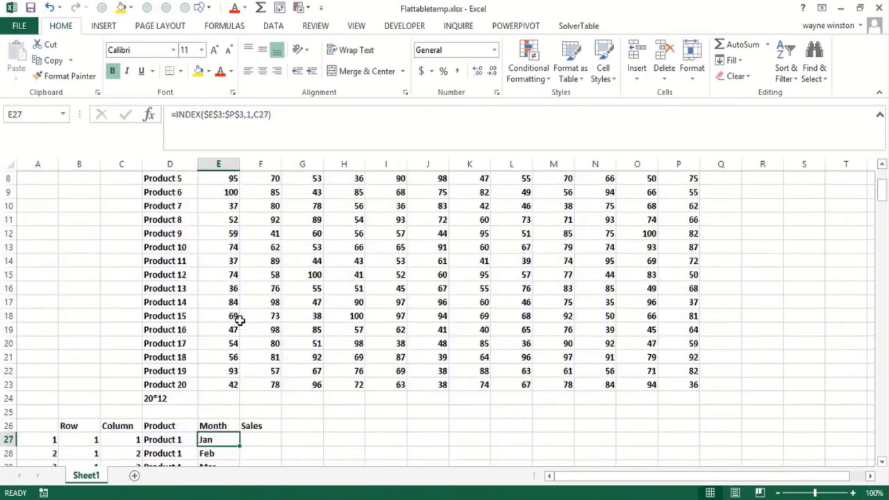
{"action": "key", "text": "Up"}
{"action": "key", "text": "Up"}
{"action": "key", "text": "Up"}
{"action": "key", "text": "Up"}
{"action": "key", "text": "Up"}
{"action": "key", "text": "Up"}
{"action": "key", "text": "Up"}
{"action": "key", "text": "Up"}
{"action": "key", "text": "Up"}
{"action": "key", "text": "Up"}
{"action": "key", "text": "Up"}
{"action": "key", "text": "Up"}
{"action": "key", "text": "Up"}
{"action": "key", "text": "Up"}
{"action": "key", "text": "Up"}
{"action": "key", "text": "Up"}
{"action": "key", "text": "Up"}
{"action": "key", "text": "Up"}
{"action": "key", "text": "Up"}
{"action": "key", "text": "Up"}
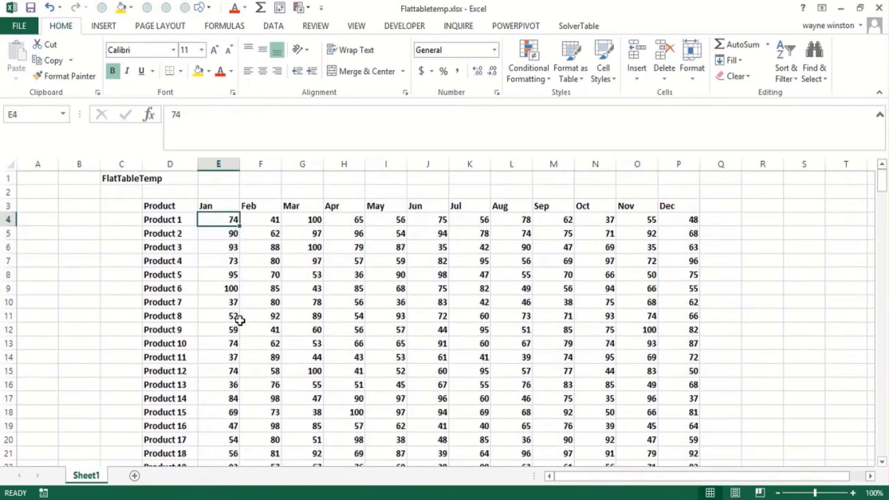
{"action": "key", "text": "ctrl+shift+Right"}
{"action": "key", "text": "ctrl+shift+Down"}
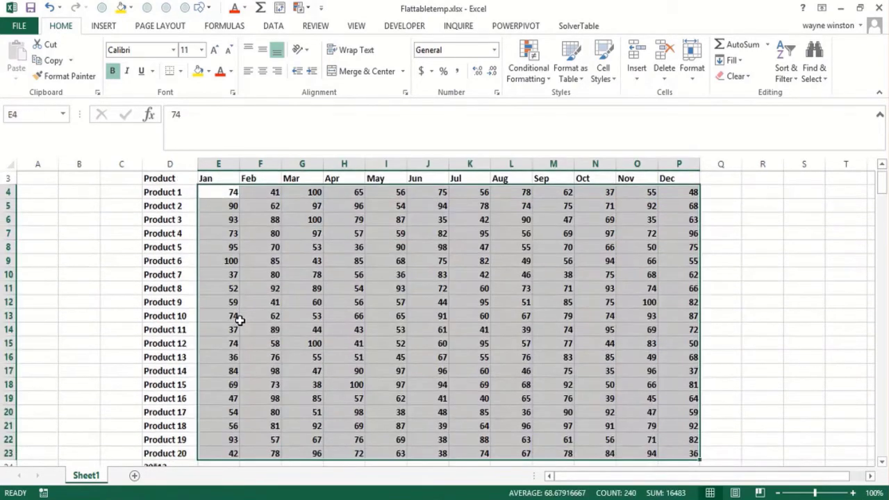
{"action": "left_click", "coordinate": [64, 117]}
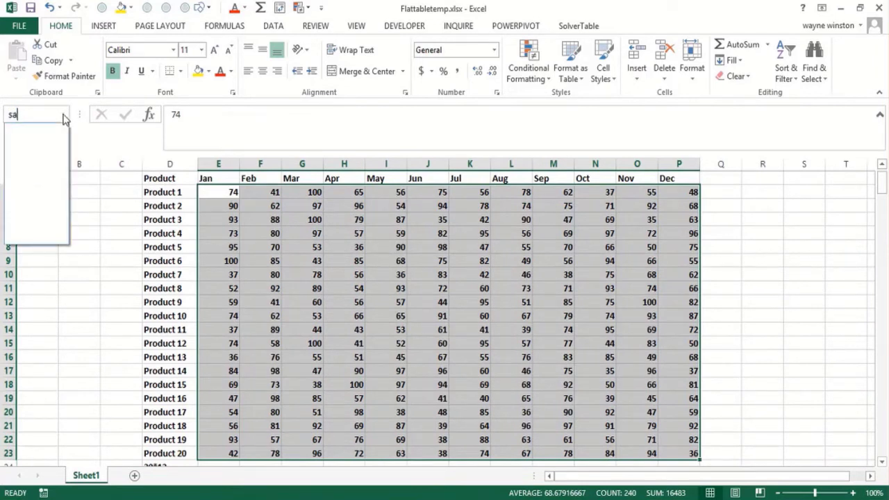
{"action": "type", "text": "sales"}
{"action": "key", "text": "Return"}
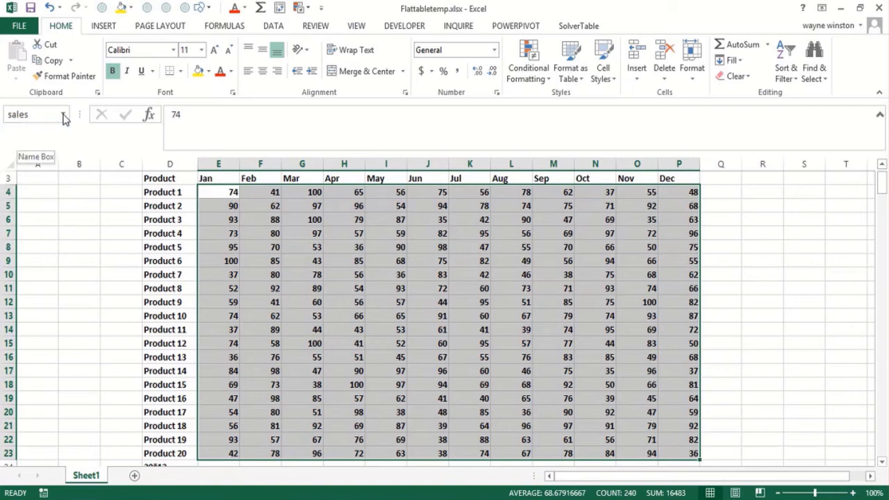
{"action": "left_click", "coordinate": [64, 117]}
{"action": "key", "text": "Escape"}
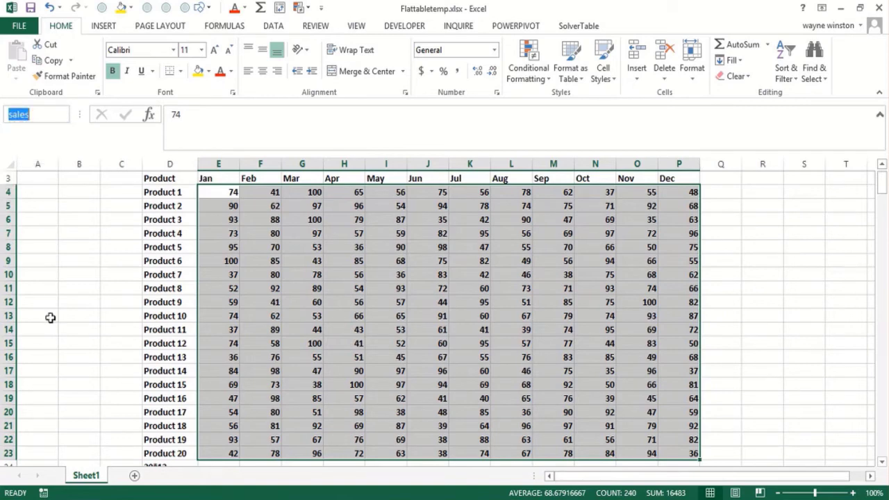
Enter the Sales formula =INDEX(sales,B27,C27) in F27, inserting the array from the list of defined names
{"action": "left_click", "coordinate": [50, 318]}
{"action": "scroll", "coordinate": [52, 318], "scroll_direction": "down", "scroll_amount": 7}
{"action": "left_click", "coordinate": [50, 317]}
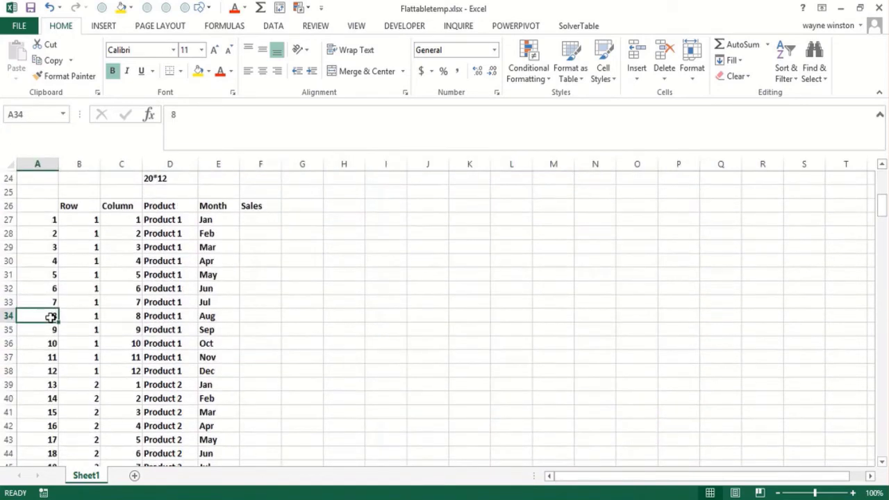
{"action": "left_click", "coordinate": [257, 220]}
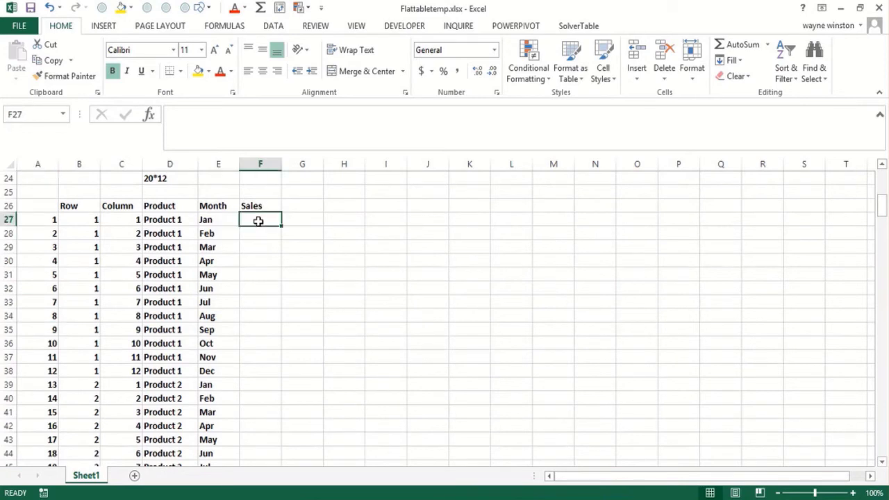
{"action": "type", "text": "=index("}
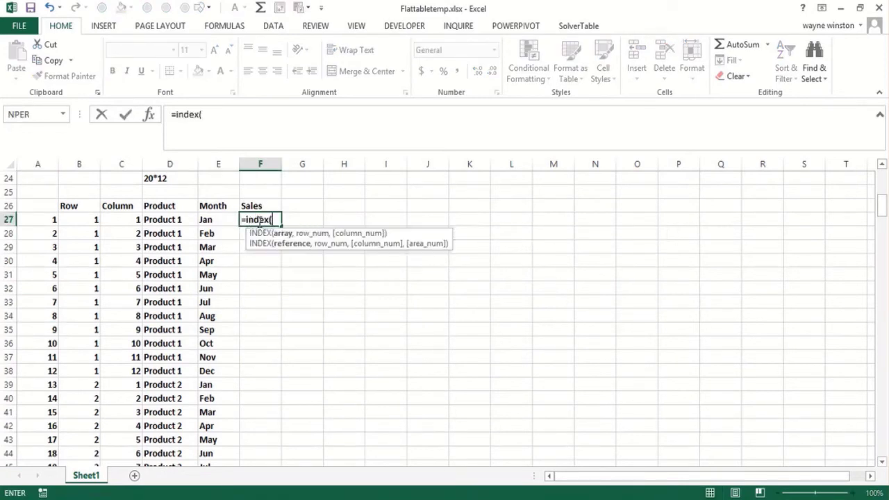
{"action": "key", "text": "F3"}
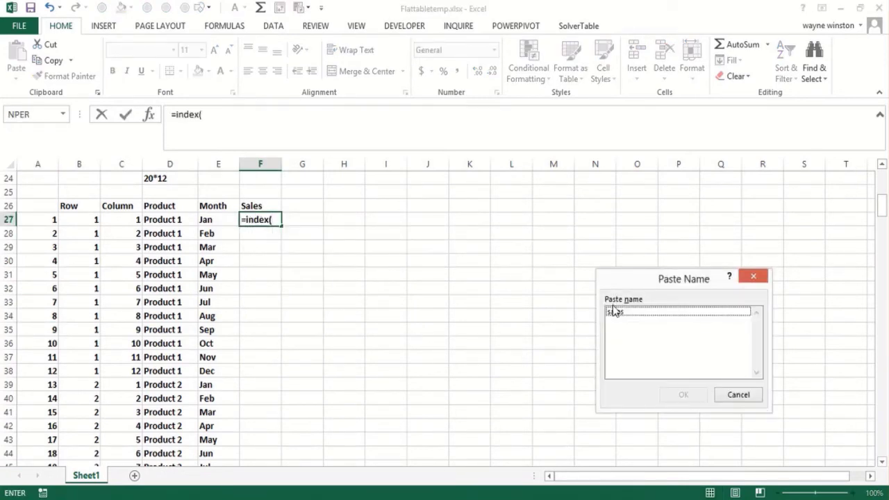
{"action": "left_click", "coordinate": [615, 313]}
{"action": "left_click", "coordinate": [667, 395]}
{"action": "type", "text": ","}
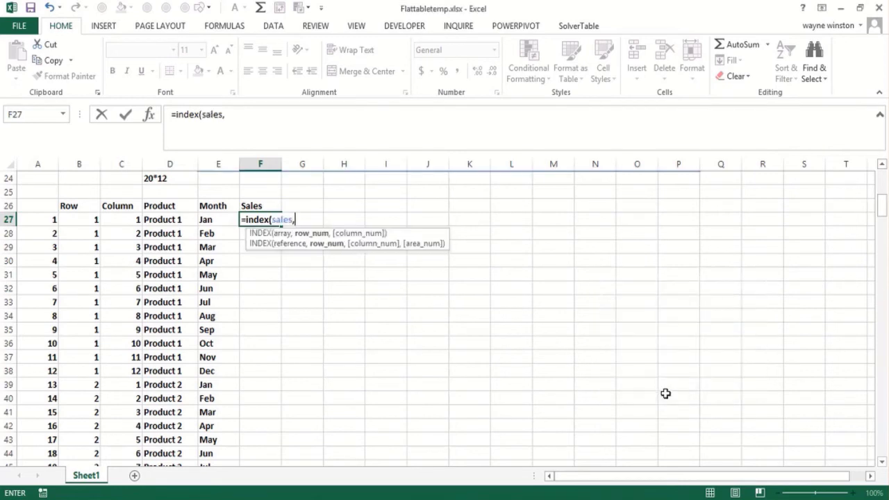
{"action": "left_click", "coordinate": [93, 218]}
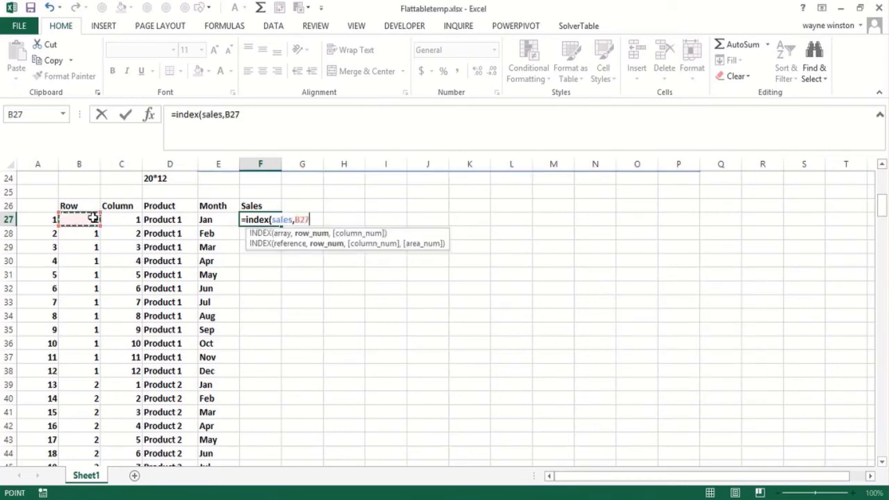
{"action": "type", "text": ","}
{"action": "left_click", "coordinate": [120, 219]}
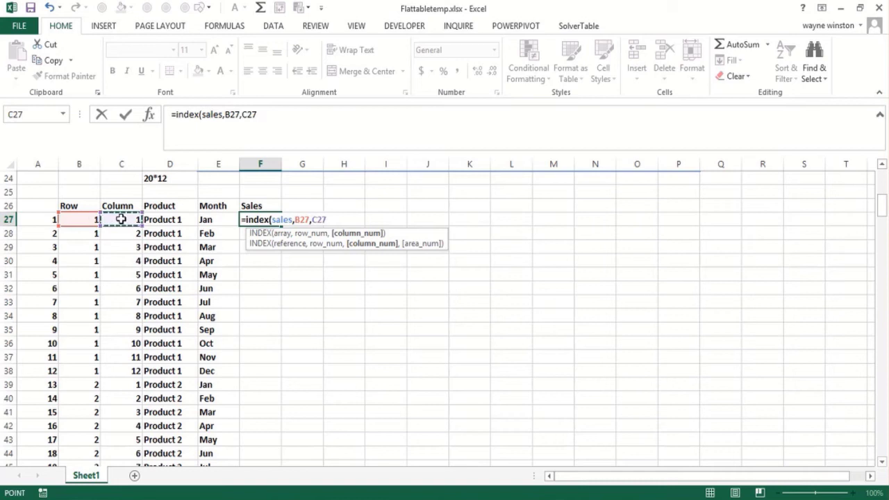
{"action": "type", "text": ")"}
{"action": "key", "text": "Return"}
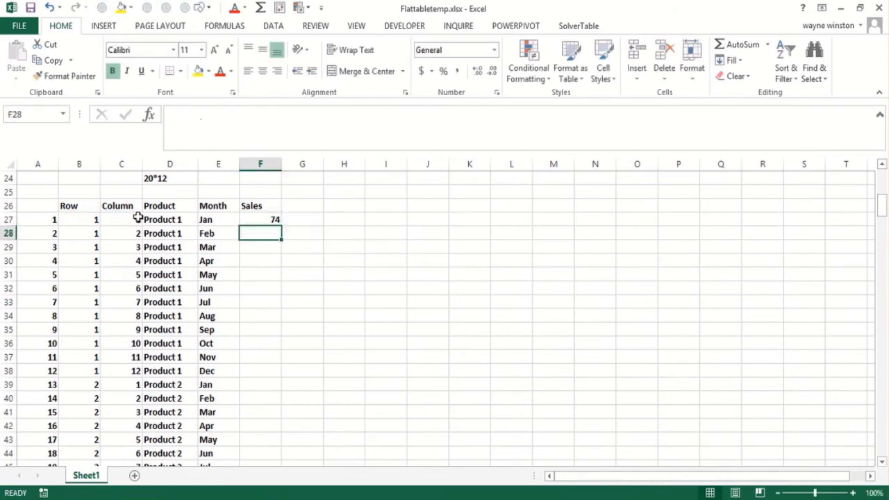
Fill the Sales formula from F27 down all the numbered records and inspect the Product 2 April record in row 42
{"action": "left_click", "coordinate": [275, 220]}
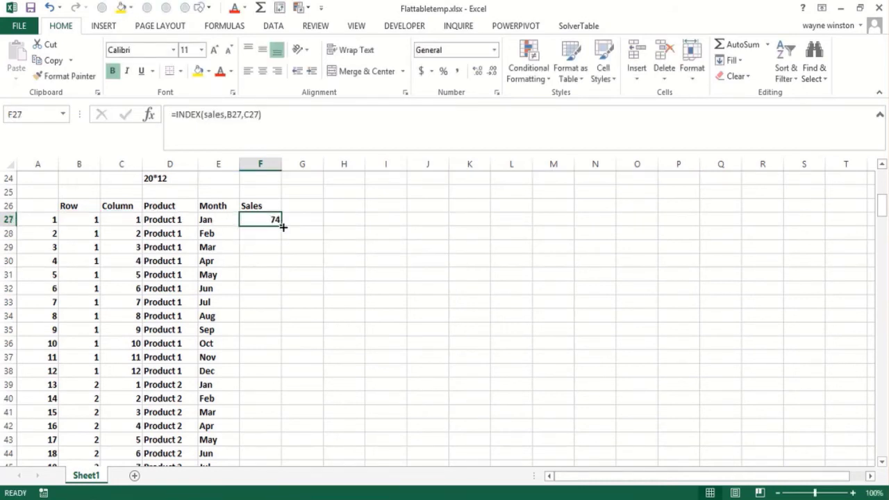
{"action": "double_click", "coordinate": [283, 227]}
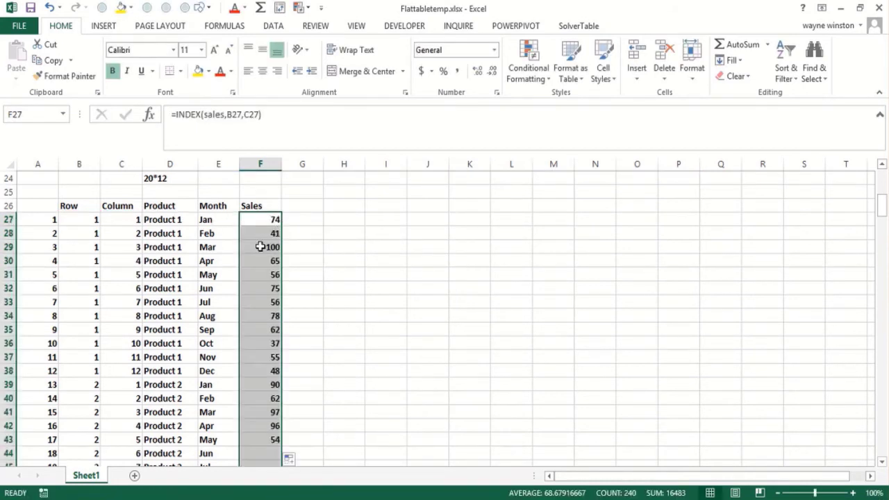
{"action": "left_click", "coordinate": [92, 426]}
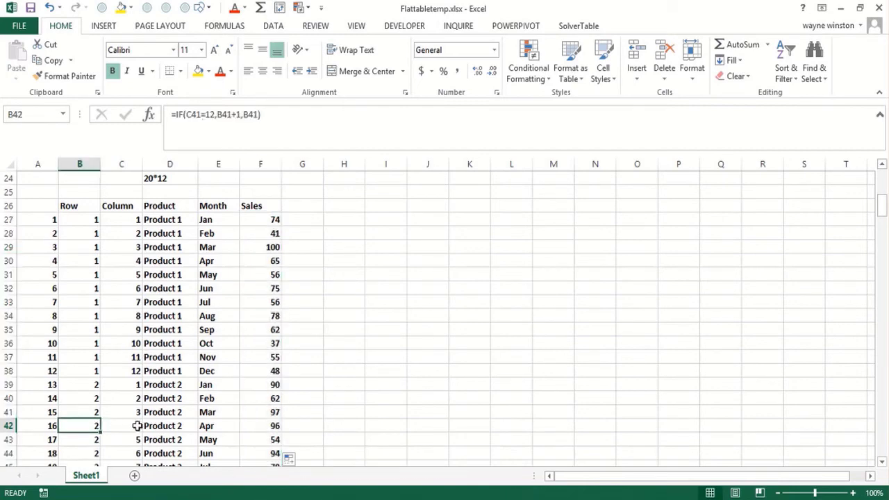
{"action": "left_click", "coordinate": [148, 426]}
{"action": "left_click", "coordinate": [254, 430]}
Check the Product 2 April sales figure against the original product-by-month table
{"action": "scroll", "coordinate": [254, 430], "scroll_direction": "up", "scroll_amount": 7}
{"action": "left_click", "coordinate": [255, 431]}
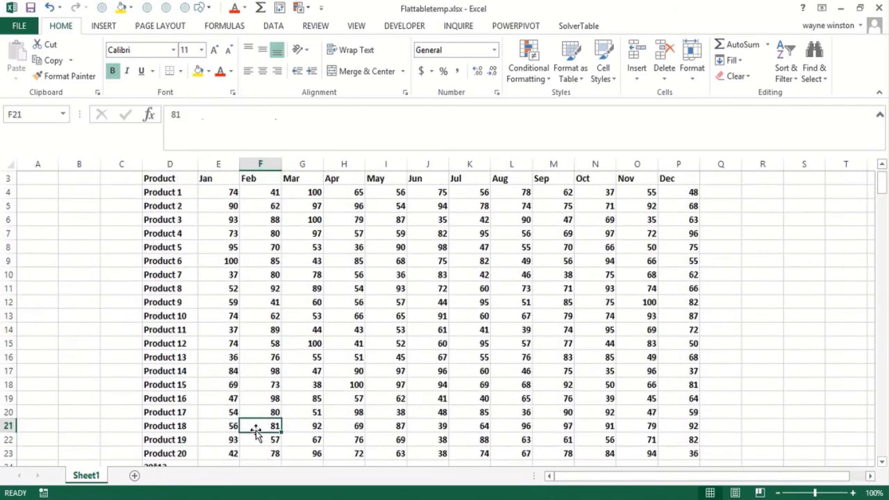
{"action": "key", "text": "Up"}
{"action": "key", "text": "Up"}
{"action": "key", "text": "Up"}
{"action": "key", "text": "Up"}
{"action": "key", "text": "Up"}
{"action": "key", "text": "Up"}
{"action": "key", "text": "Up"}
{"action": "key", "text": "Up"}
{"action": "key", "text": "Up"}
{"action": "key", "text": "Up"}
{"action": "key", "text": "Up"}
{"action": "key", "text": "Up"}
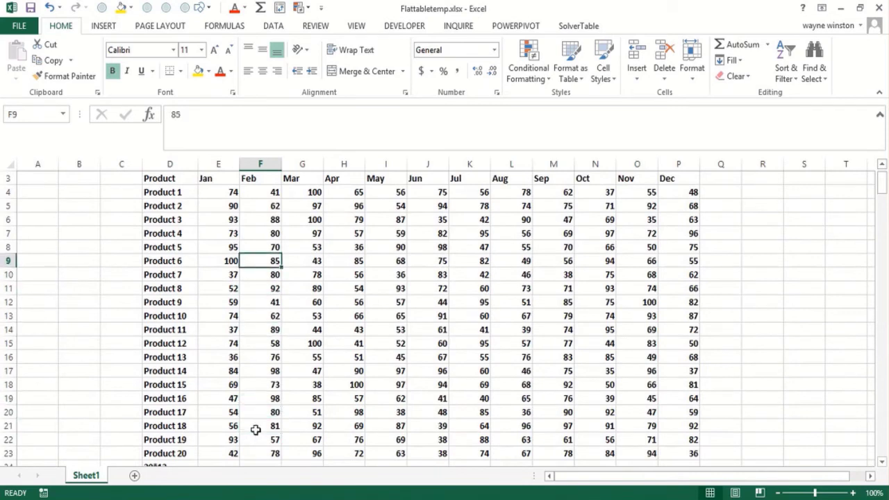
Review the flattened list down to its last record in row 266 and back up to the first records
{"action": "key", "text": "Page_Down"}
{"action": "key", "text": "Left"}
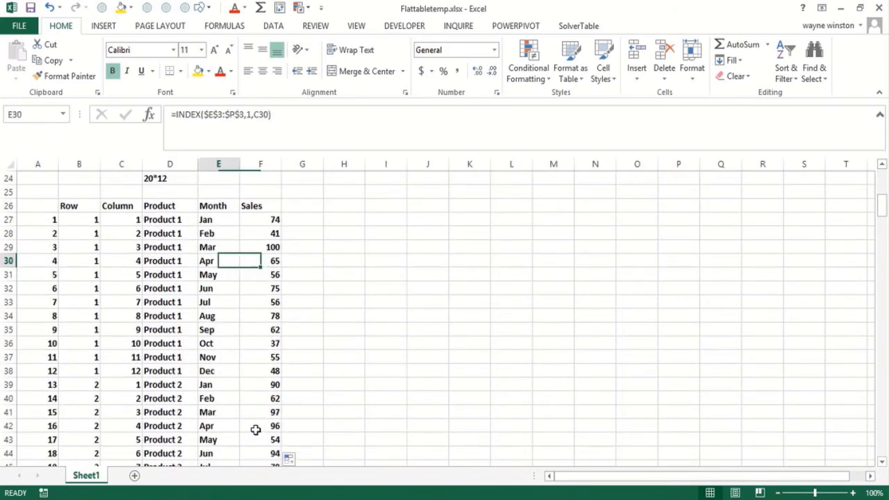
{"action": "key", "text": "Left"}
{"action": "key", "text": "ctrl+shift+Down"}
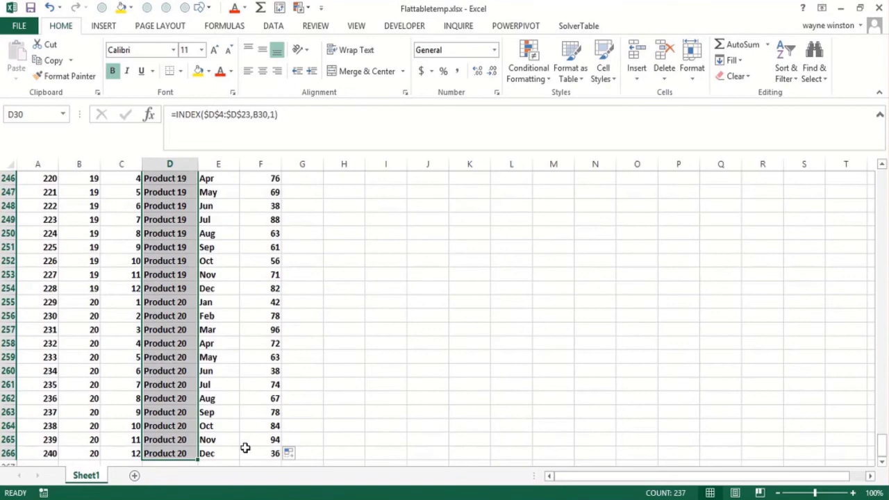
{"action": "left_click", "coordinate": [267, 410]}
{"action": "scroll", "coordinate": [267, 410], "scroll_direction": "up", "scroll_amount": 6}
{"action": "key", "text": "Page_Up"}
{"action": "key", "text": "Page_Up"}
{"action": "key", "text": "Page_Up"}
{"action": "key", "text": "Page_Up"}
{"action": "key", "text": "Page_Up"}
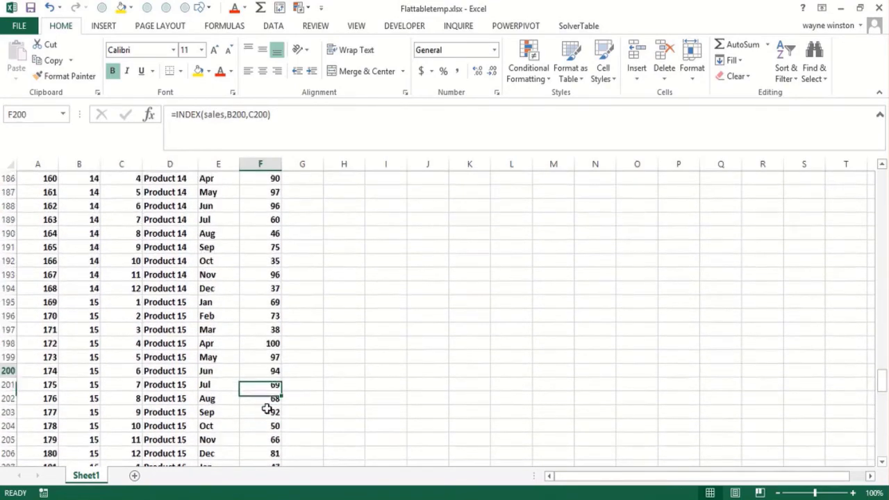
{"action": "key", "text": "Page_Up"}
{"action": "key", "text": "Page_Up"}
{"action": "key", "text": "Page_Up"}
{"action": "key", "text": "Page_Up"}
{"action": "key", "text": "Page_Up"}
{"action": "key", "text": "Page_Up"}
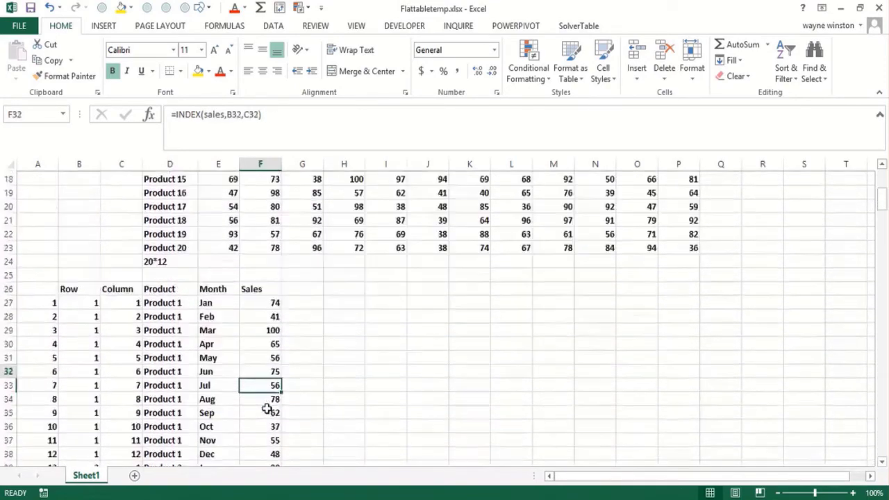
Review the first flattened sales records against the Product 19 and 20 rows and the start of the original product-by-month table
{"action": "key", "text": "Page_Down"}
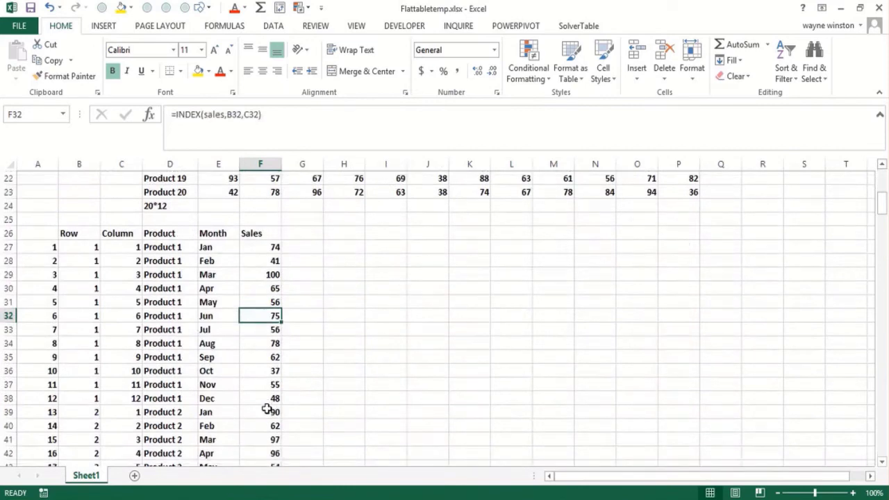
{"action": "key", "text": "Up"}
{"action": "key", "text": "Up"}
{"action": "key", "text": "Up"}
{"action": "key", "text": "Up"}
{"action": "key", "text": "Up"}
{"action": "key", "text": "Up"}
{"action": "key", "text": "Up"}
{"action": "key", "text": "Up"}
{"action": "key", "text": "Up"}
{"action": "key", "text": "Up"}
{"action": "key", "text": "Right"}
{"action": "key", "text": "Right"}
{"action": "key", "text": "Right"}
{"action": "key", "text": "Right"}
{"action": "key", "text": "Right"}
{"action": "key", "text": "Right"}
{"action": "key", "text": "Right"}
{"action": "key", "text": "Right"}
{"action": "key", "text": "Right"}
{"action": "key", "text": "Right"}
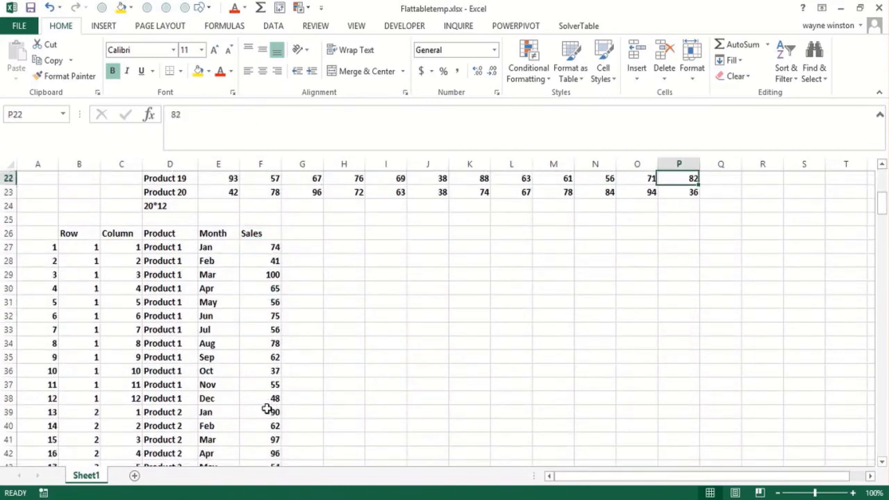
{"action": "key", "text": "Down"}
{"action": "key", "text": "Down"}
{"action": "key", "text": "Left"}
{"action": "key", "text": "Left"}
{"action": "key", "text": "Left"}
{"action": "key", "text": "Up"}
{"action": "key", "text": "Page_Up"}
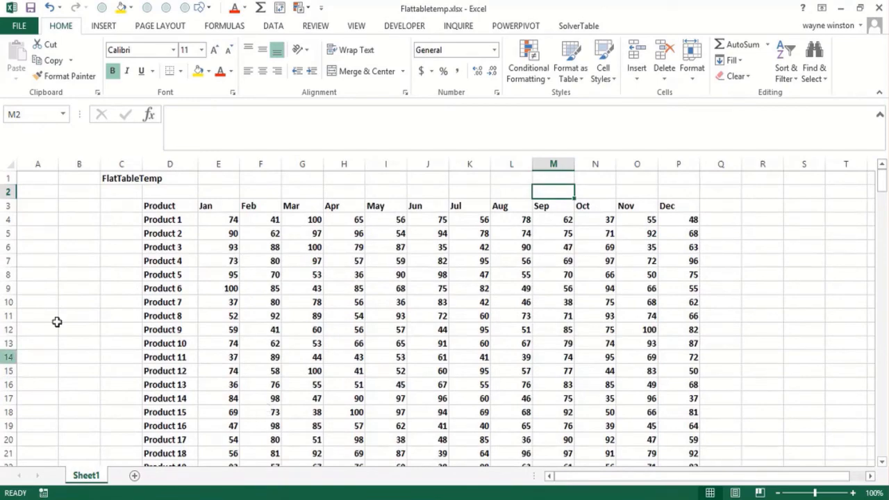
{"action": "left_click", "coordinate": [106, 286]}
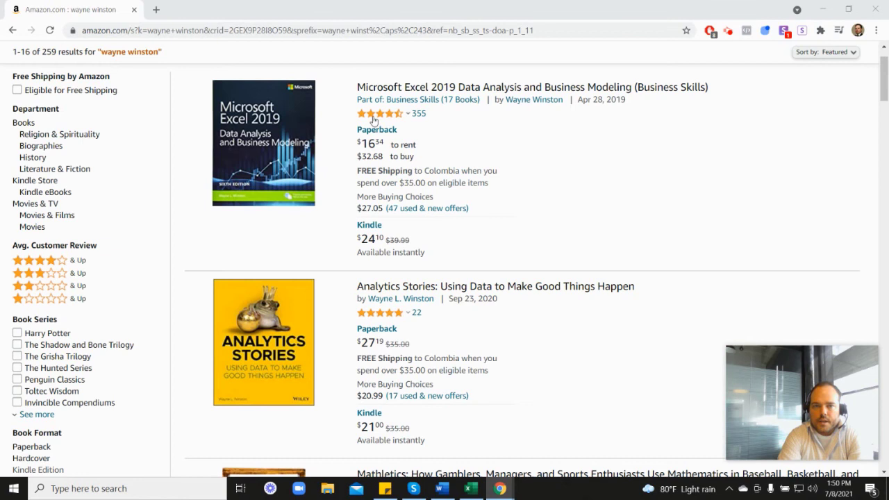
Browse the author's book results on Amazon down to Marketing Analytics: Data-Driven Techniques with Microsoft Excel and back up to Mathletics
{"action": "mouse_move", "coordinate": [382, 120]}
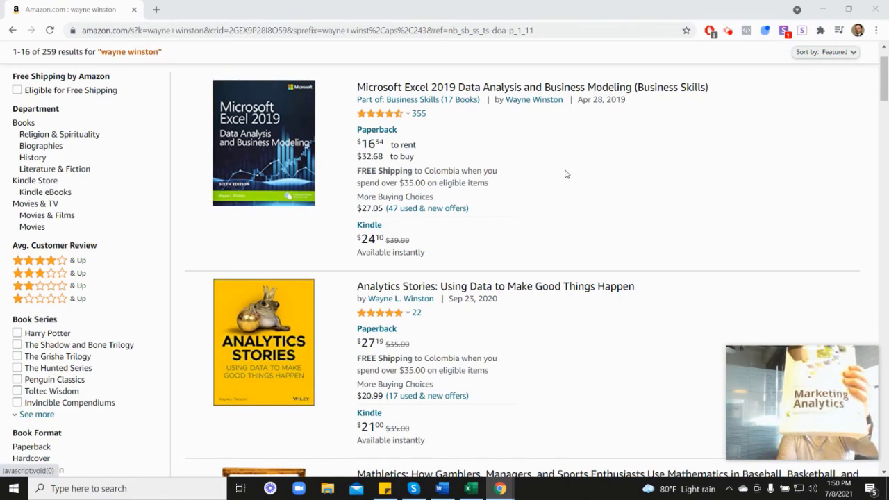
{"action": "scroll", "coordinate": [758, 283], "scroll_direction": "down", "scroll_amount": 5}
{"action": "scroll", "coordinate": [713, 346], "scroll_direction": "down", "scroll_amount": 1}
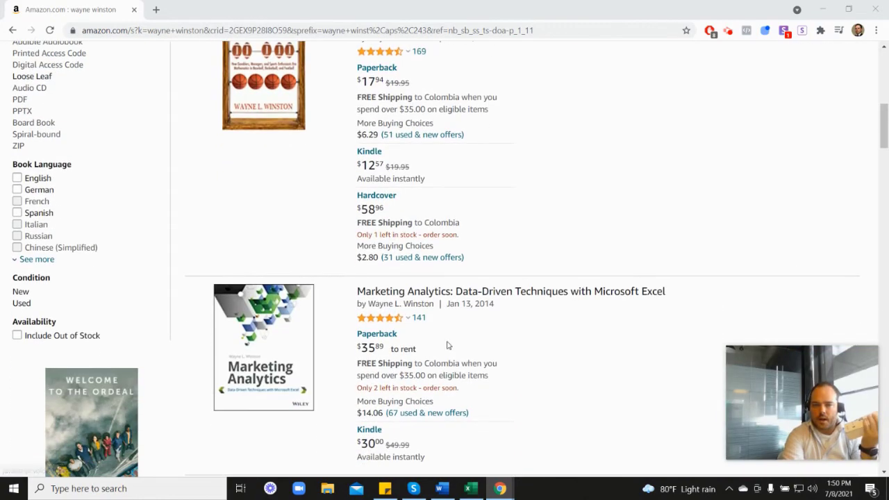
{"action": "scroll", "coordinate": [391, 330], "scroll_direction": "down", "scroll_amount": 1}
{"action": "mouse_move", "coordinate": [393, 262]}
{"action": "scroll", "coordinate": [517, 264], "scroll_direction": "up", "scroll_amount": 5}
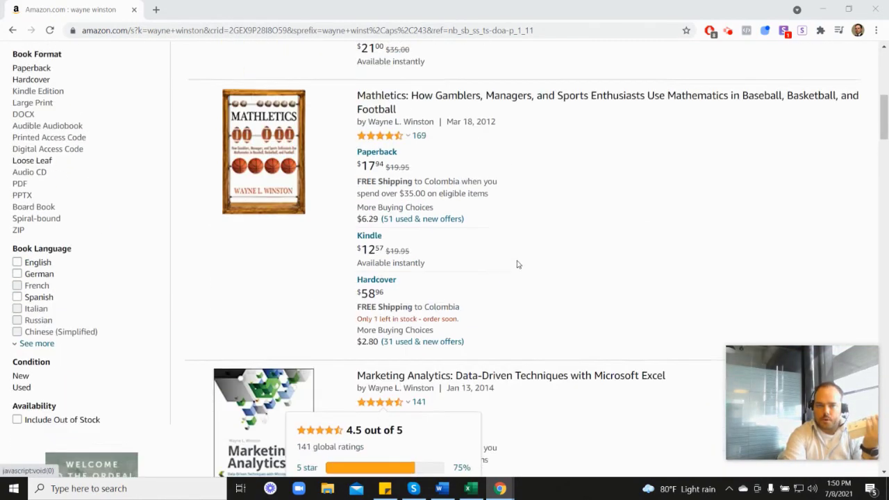